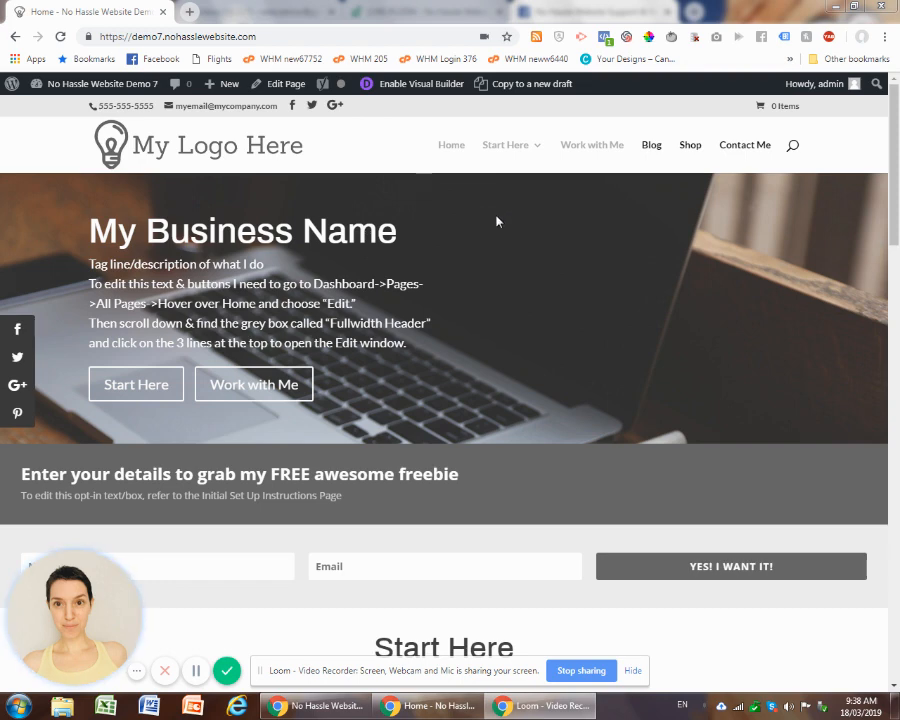
Open the site's Resources & Tools page and enable the Visual Builder on it.
mouse_move(510, 148)
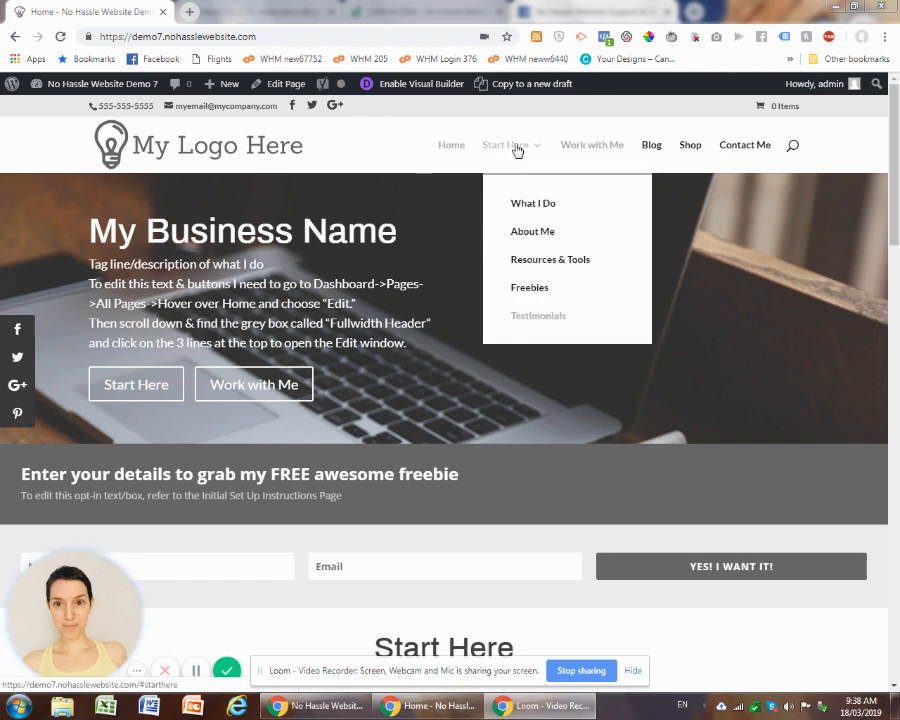
left_click(539, 263)
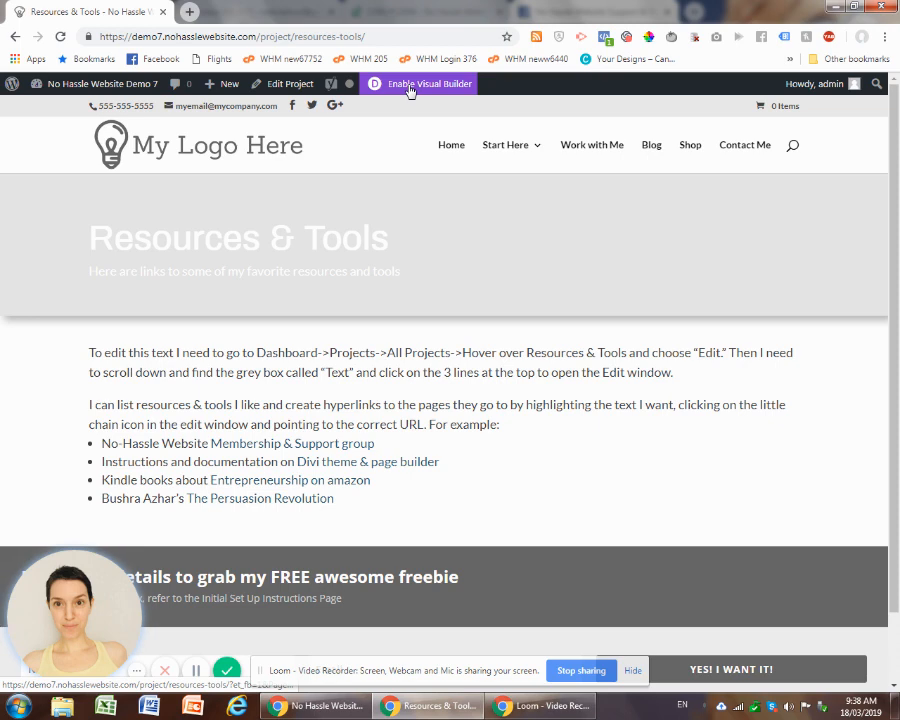
left_click(409, 86)
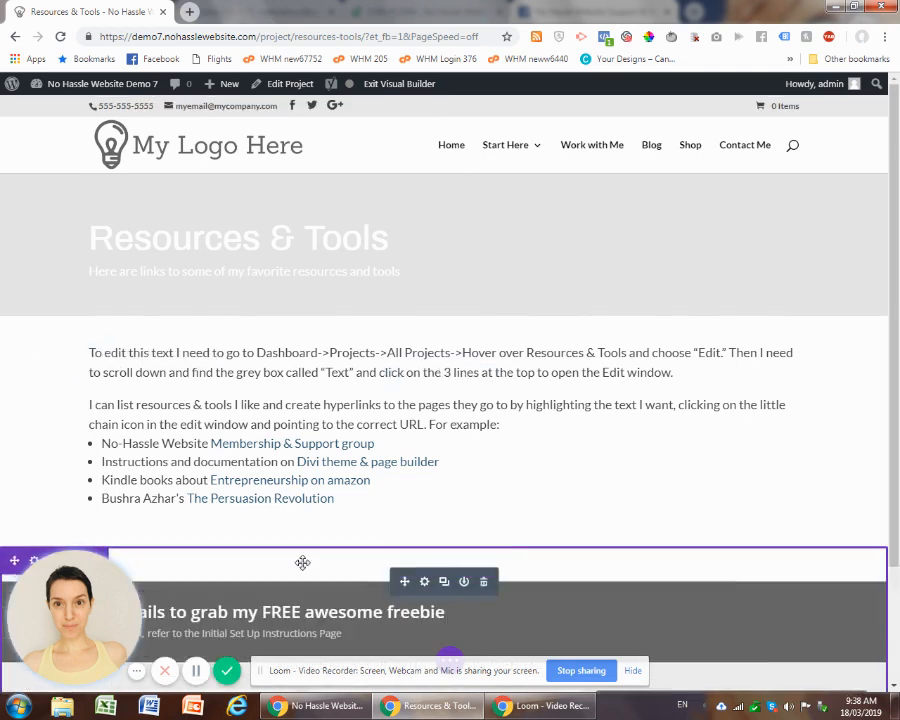
scroll(300, 560, "down", 2)
scroll(212, 430, "up", 2)
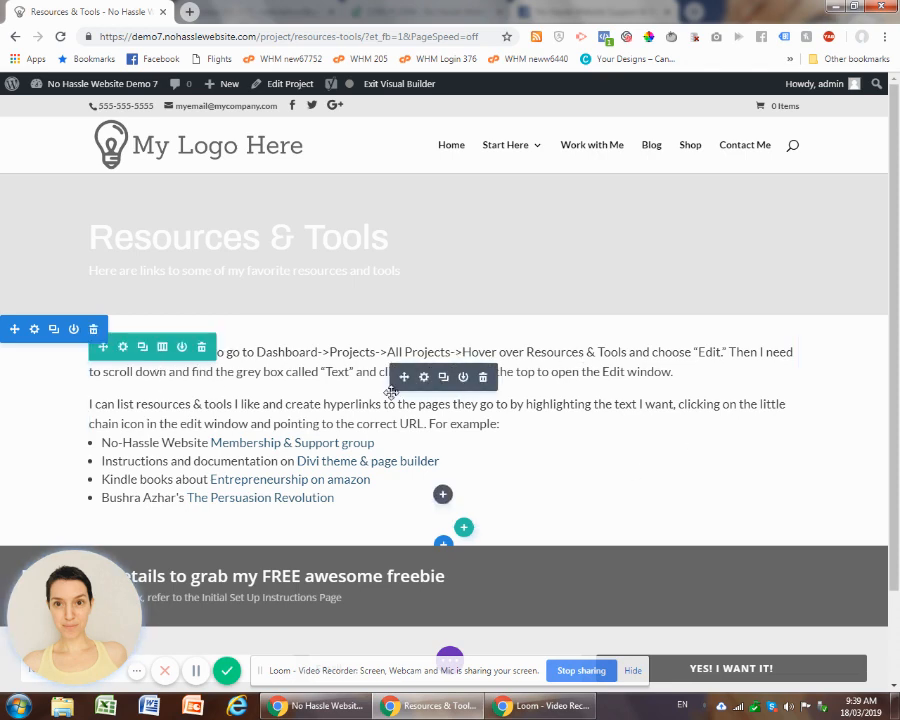
left_click(163, 348)
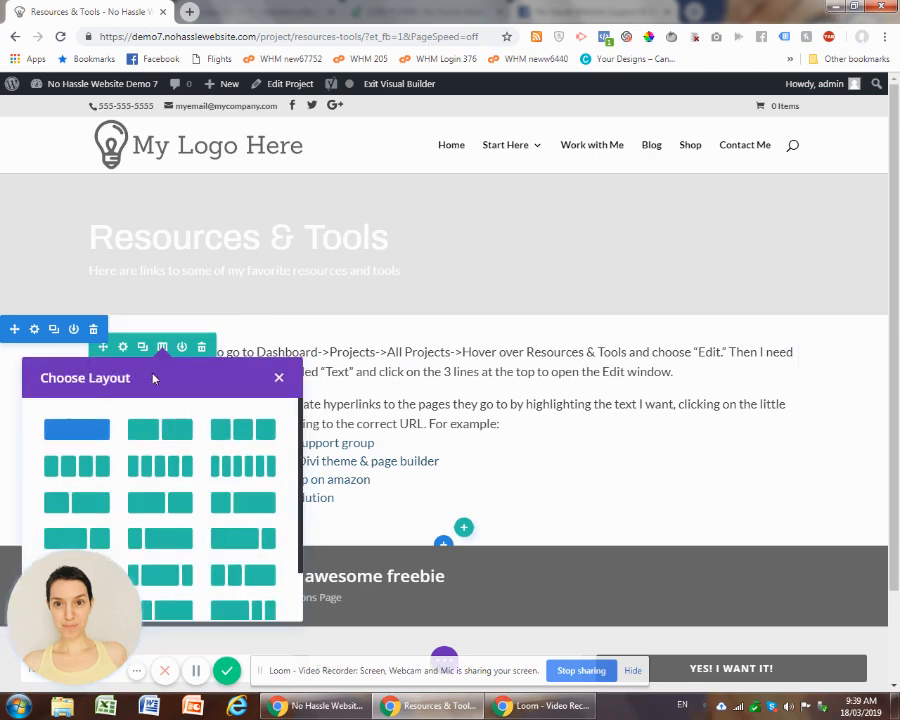
scroll(370, 428, "down", 1)
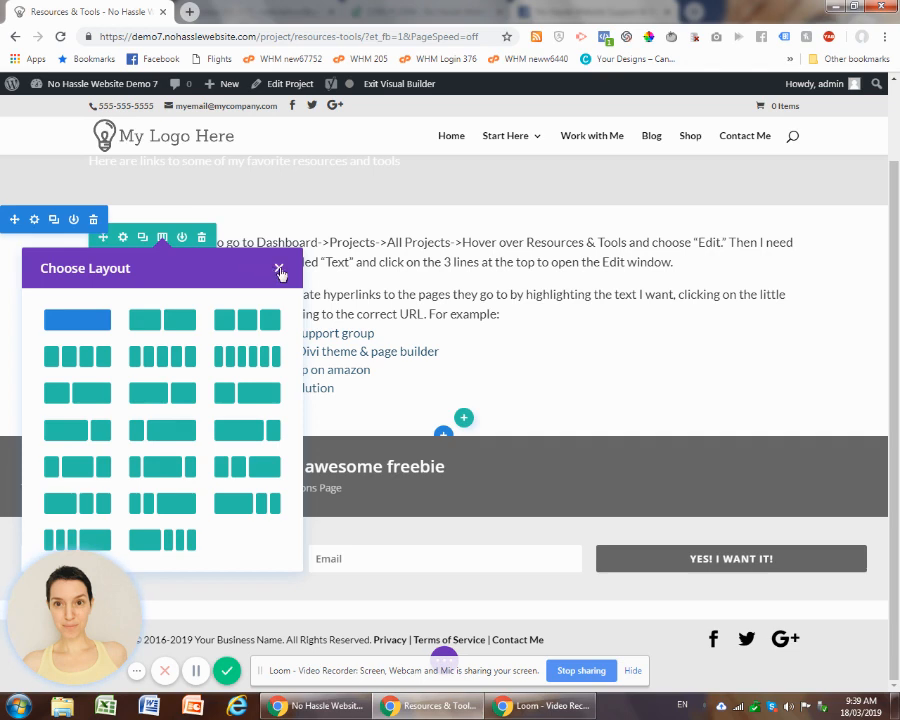
left_click(279, 270)
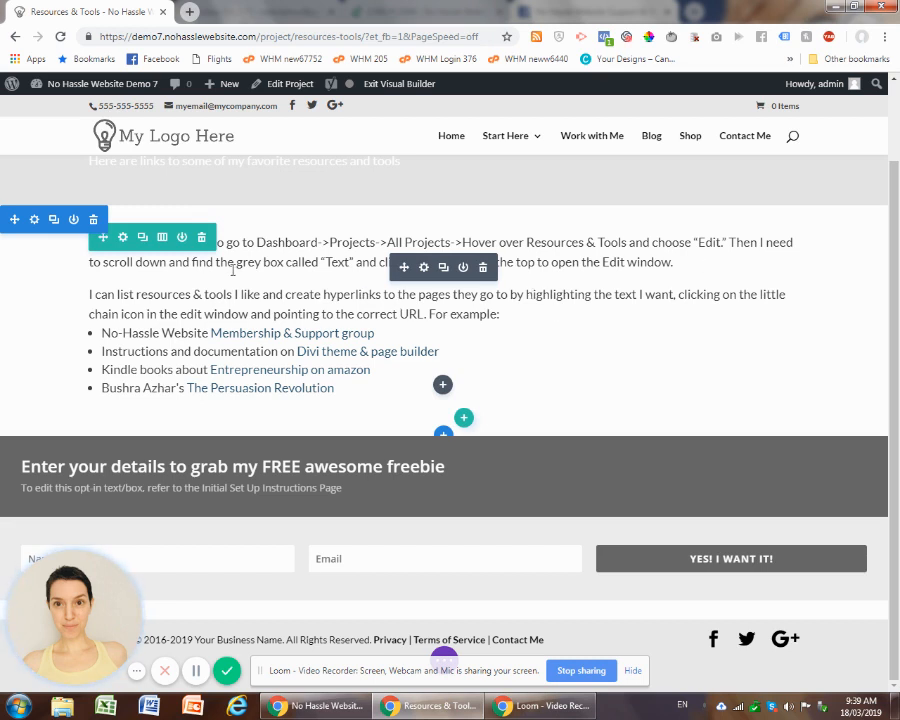
Change the text row's column structure to one-third plus two-thirds and move the text module into the wider column.
left_click(162, 238)
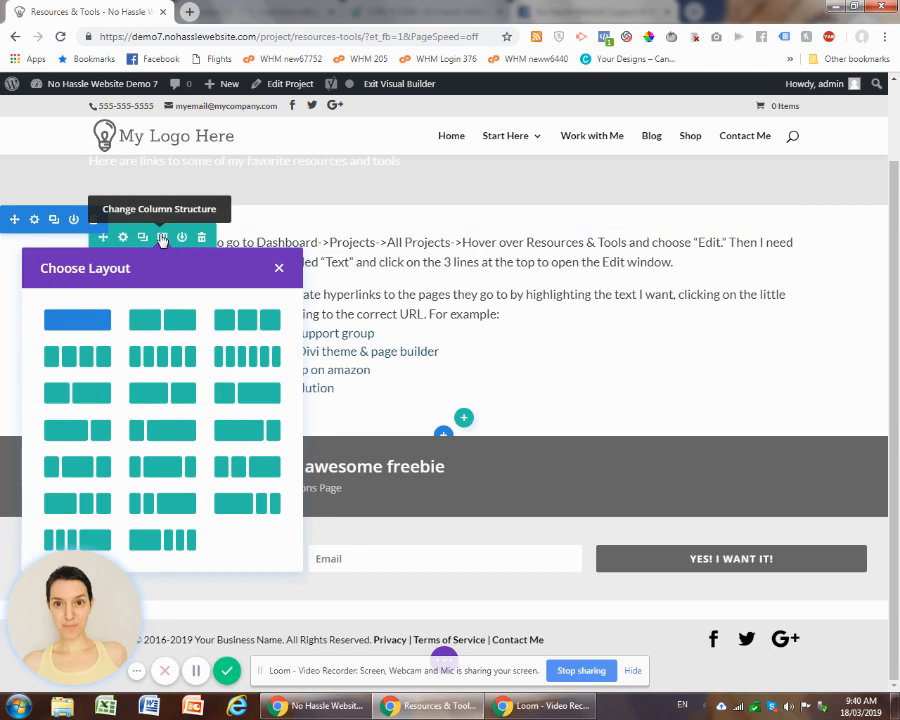
left_click(90, 400)
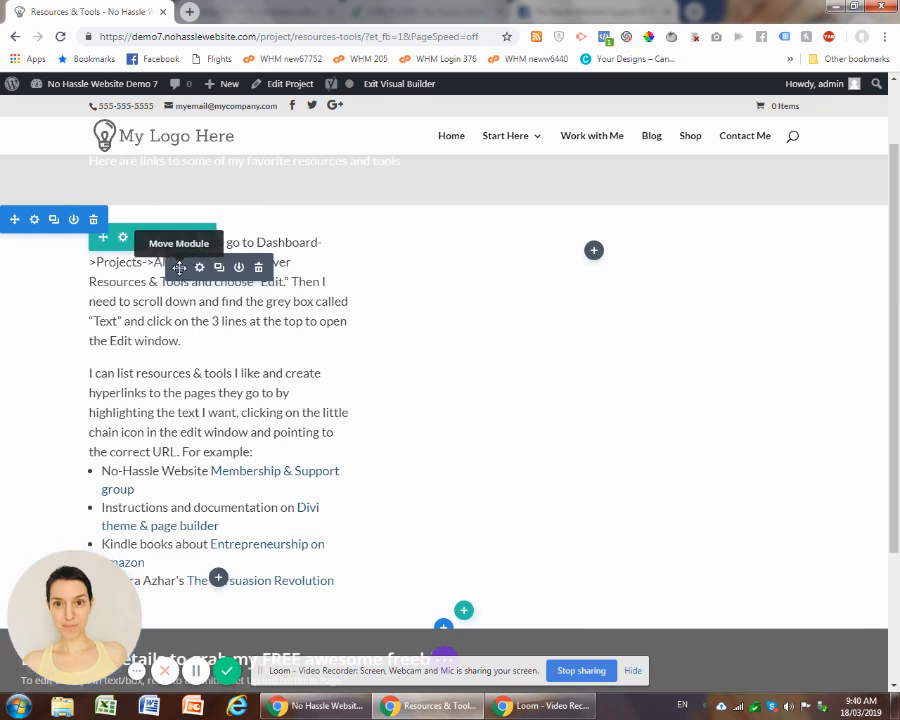
left_click_drag(178, 268, 600, 358)
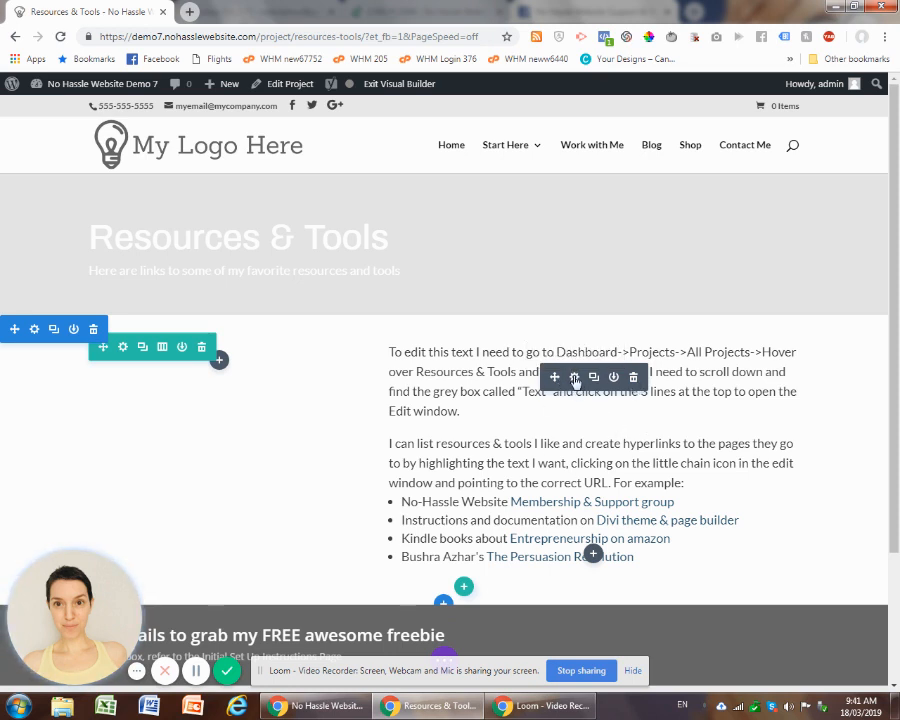
left_click(574, 377)
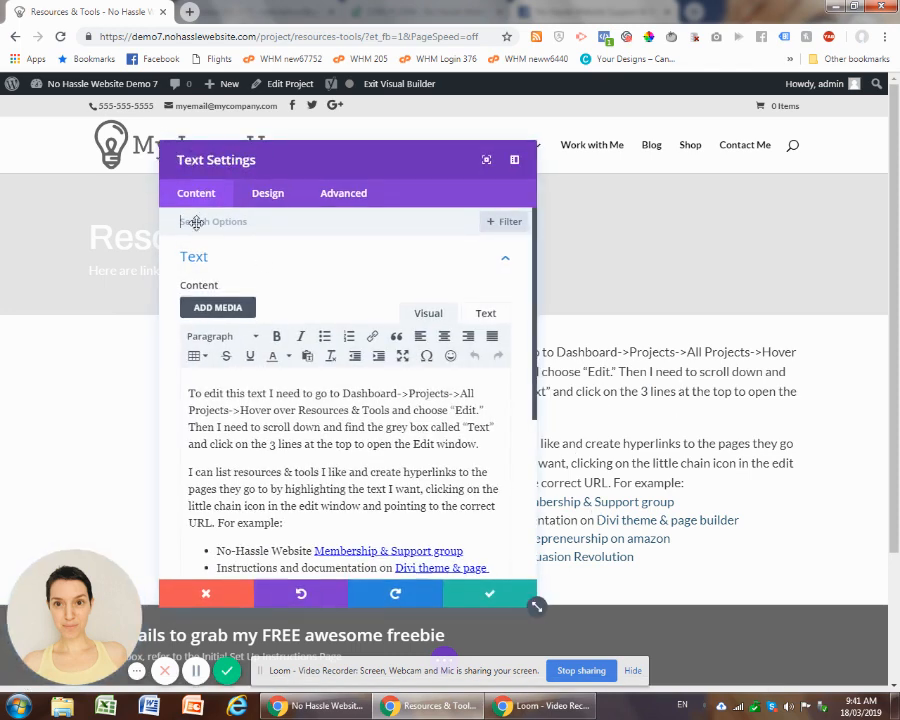
left_click(208, 596)
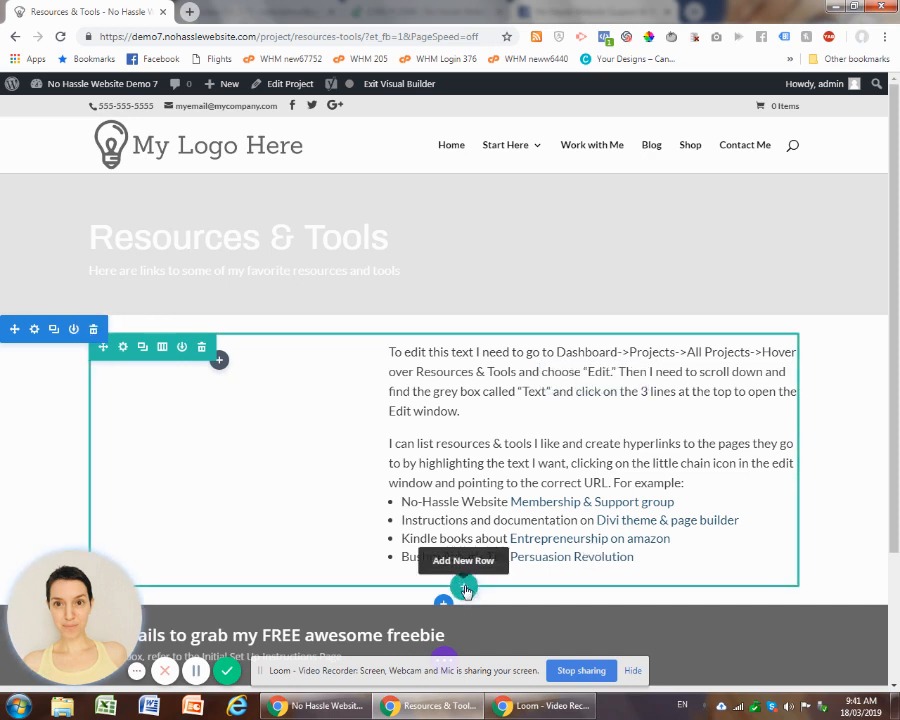
Search the modules for "image" and insert an Image module into the row's empty narrow column.
left_click(220, 363)
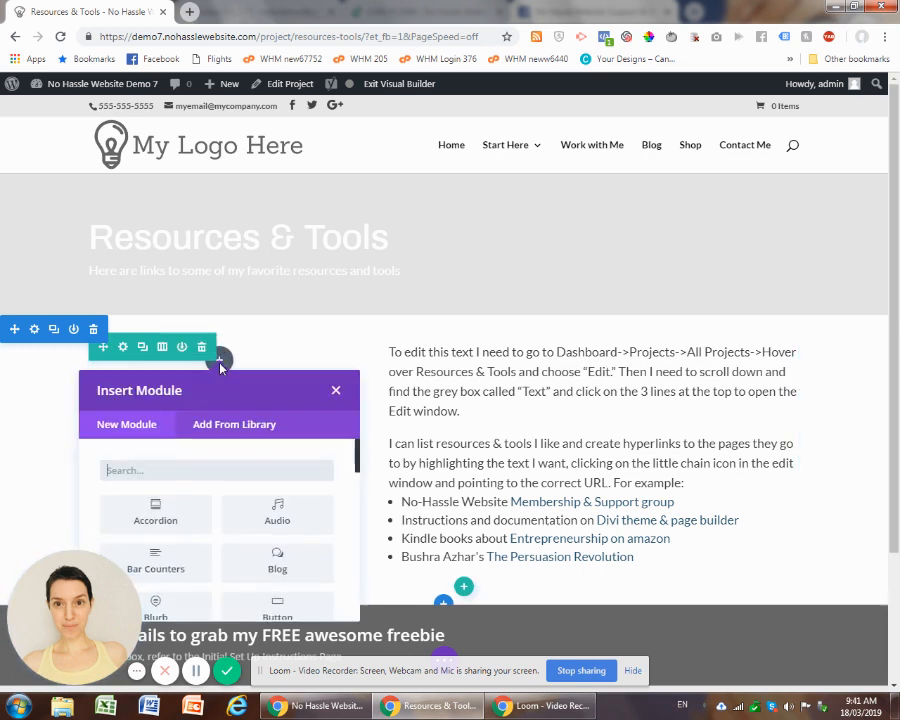
scroll(226, 520, "down", 5)
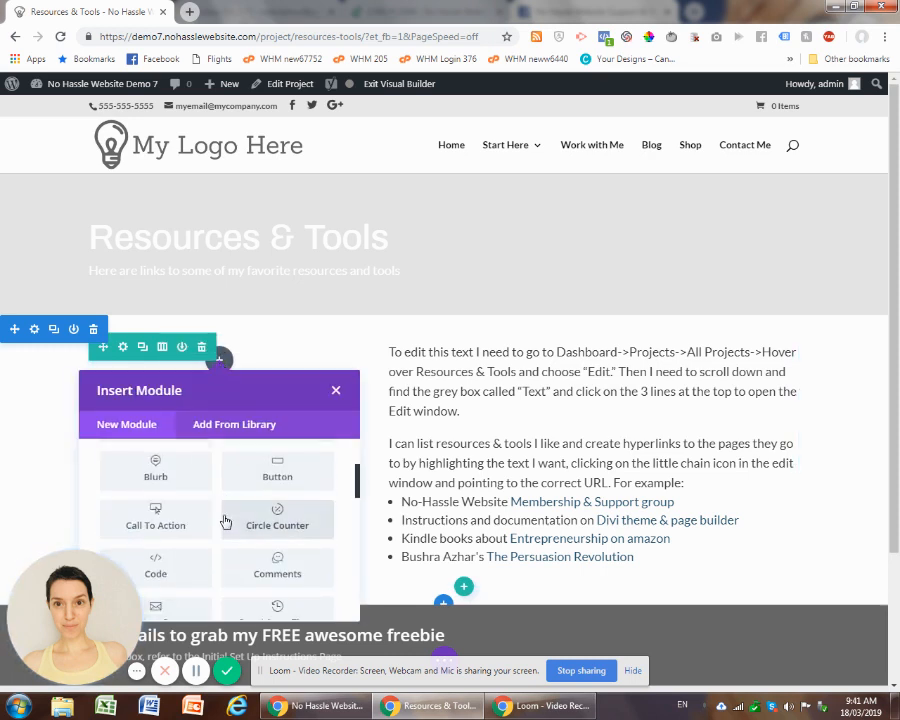
scroll(226, 520, "down", 8)
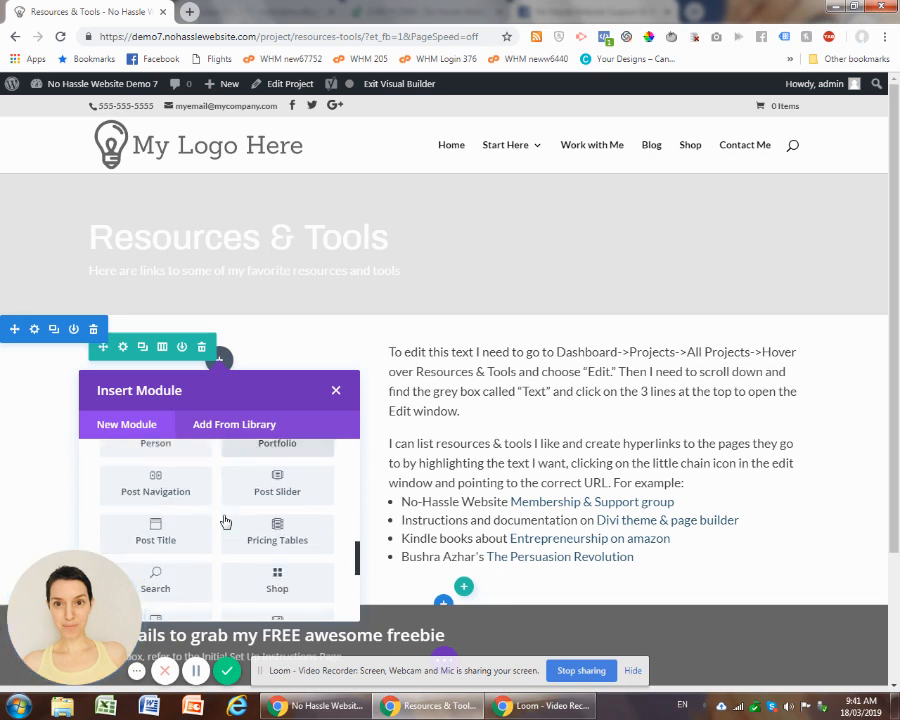
scroll(226, 520, "up", 7)
scroll(226, 520, "up", 6)
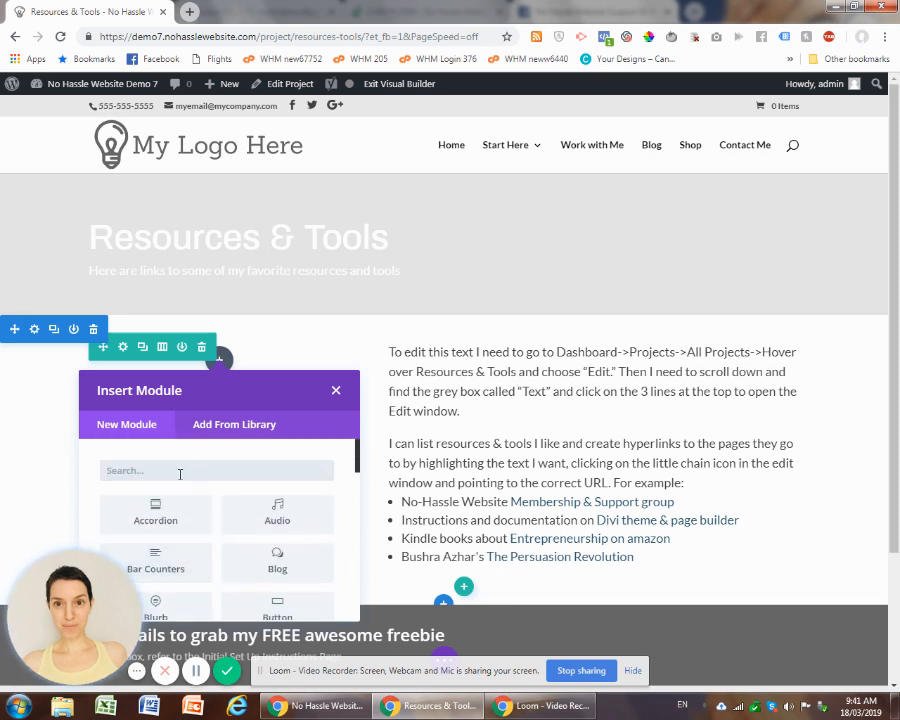
type("image")
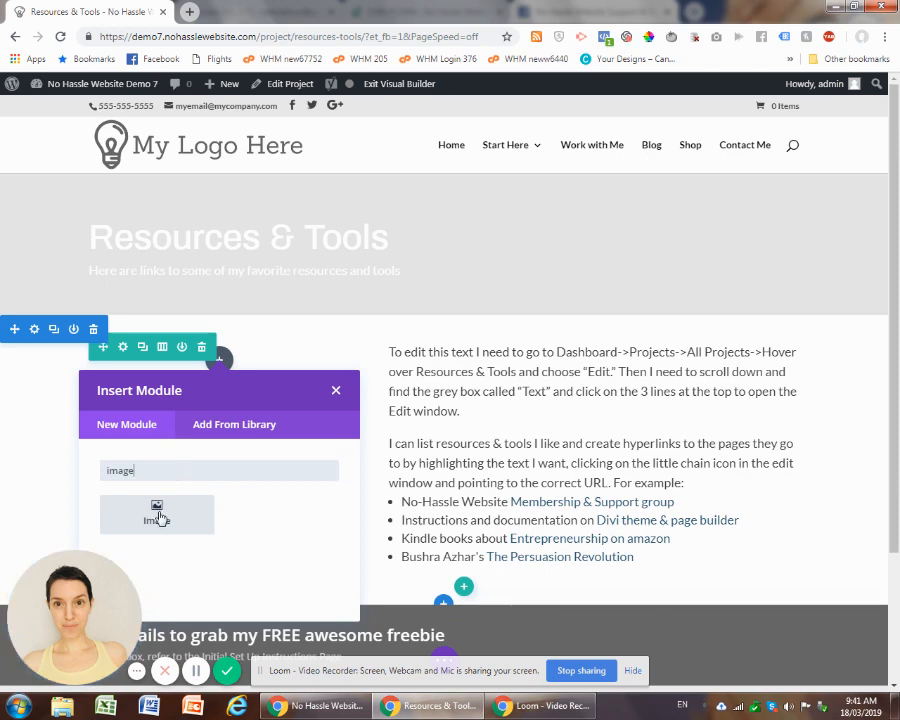
left_click(157, 515)
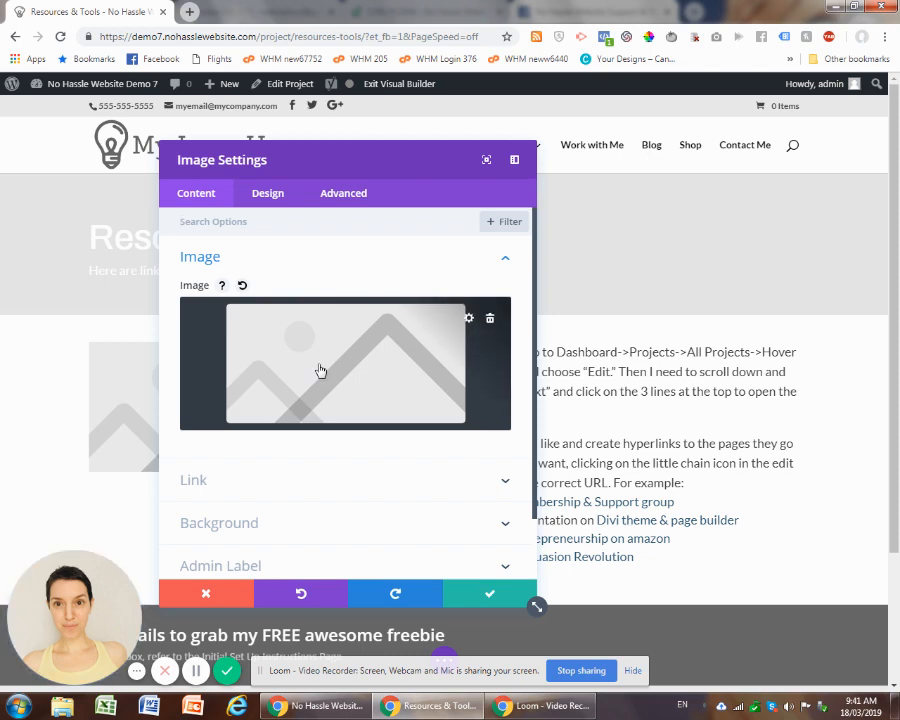
Set the Image module's picture to the round portrait photo from the media library, then save the module and the page.
left_click(353, 370)
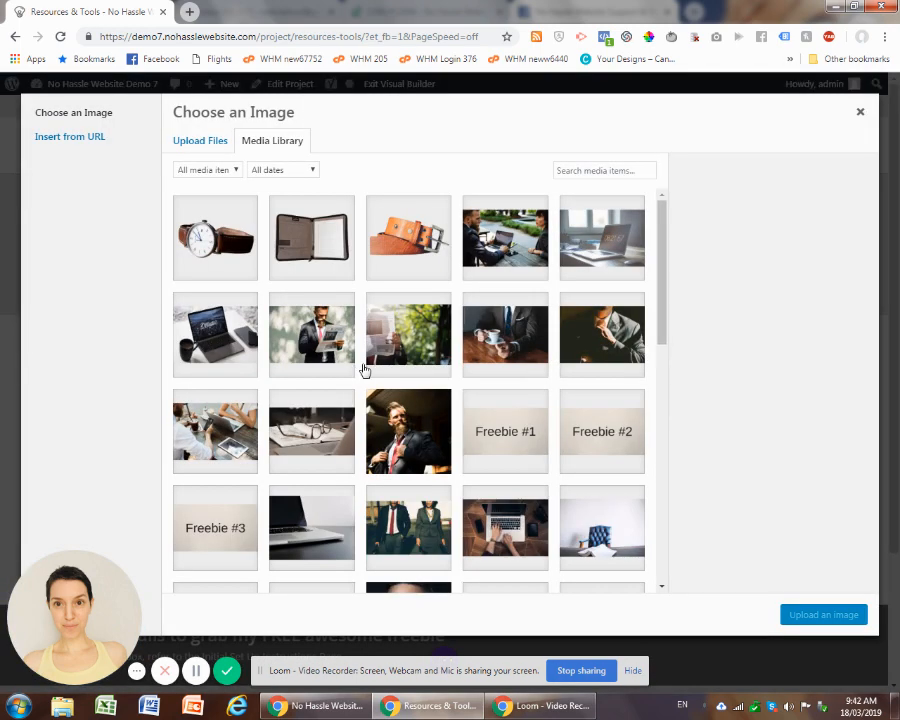
scroll(461, 376, "down", 1)
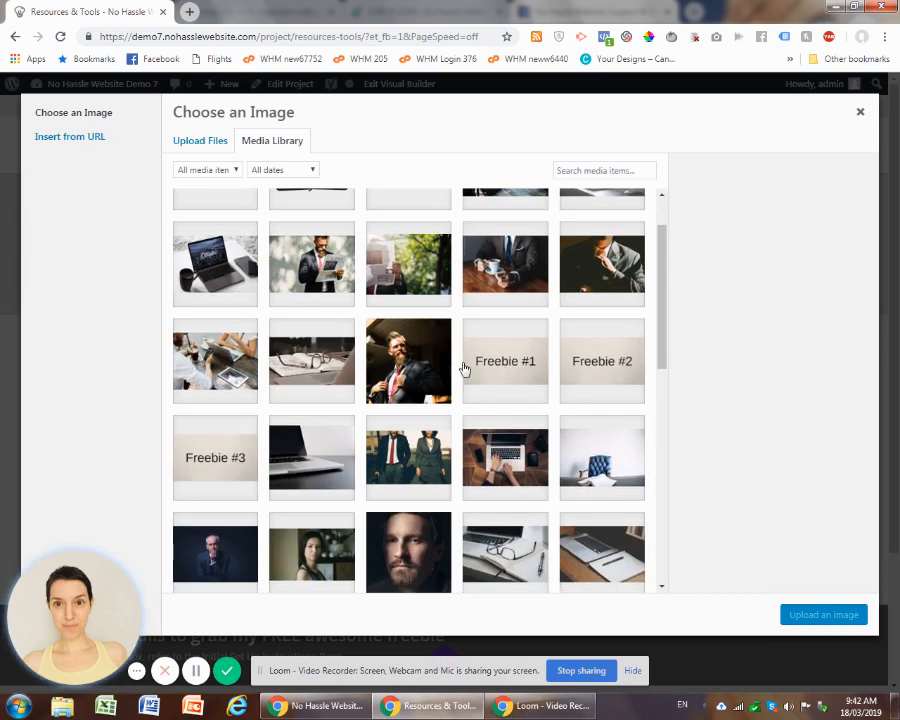
scroll(463, 369, "down", 8)
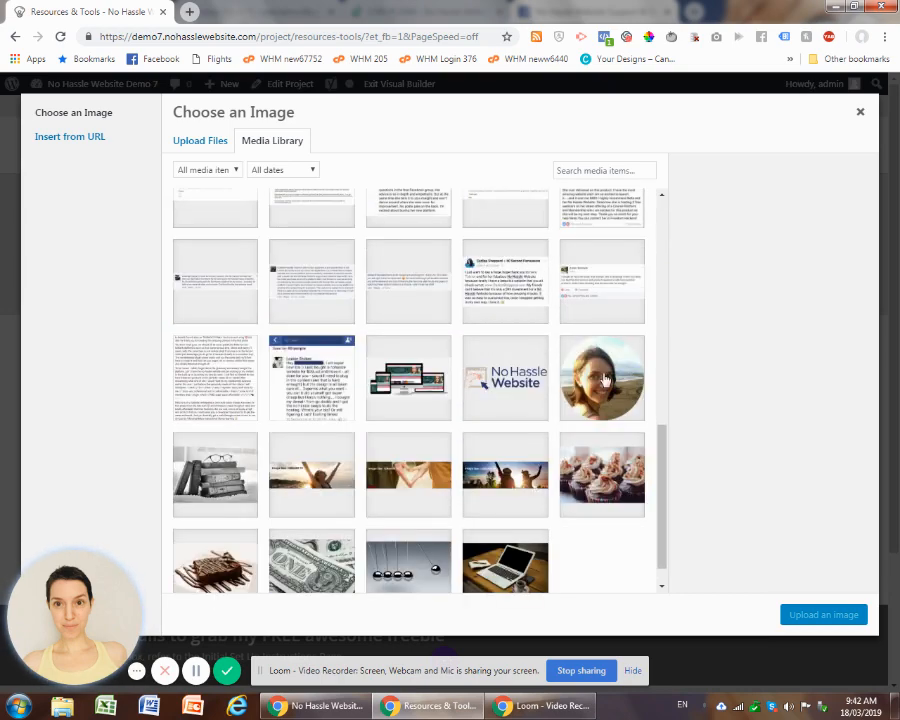
left_click(605, 380)
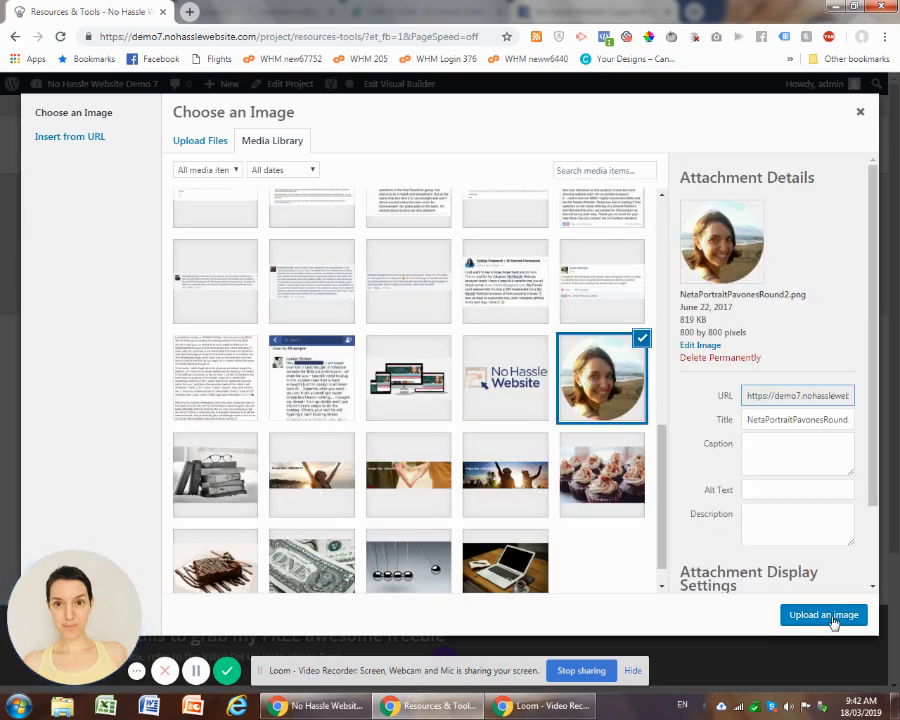
left_click(828, 614)
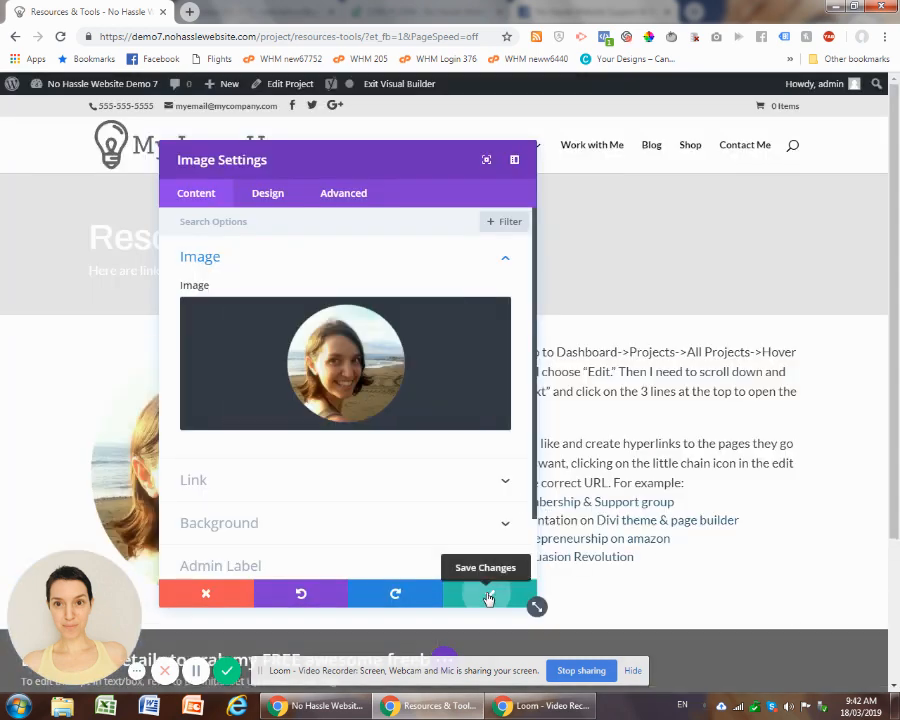
left_click(489, 598)
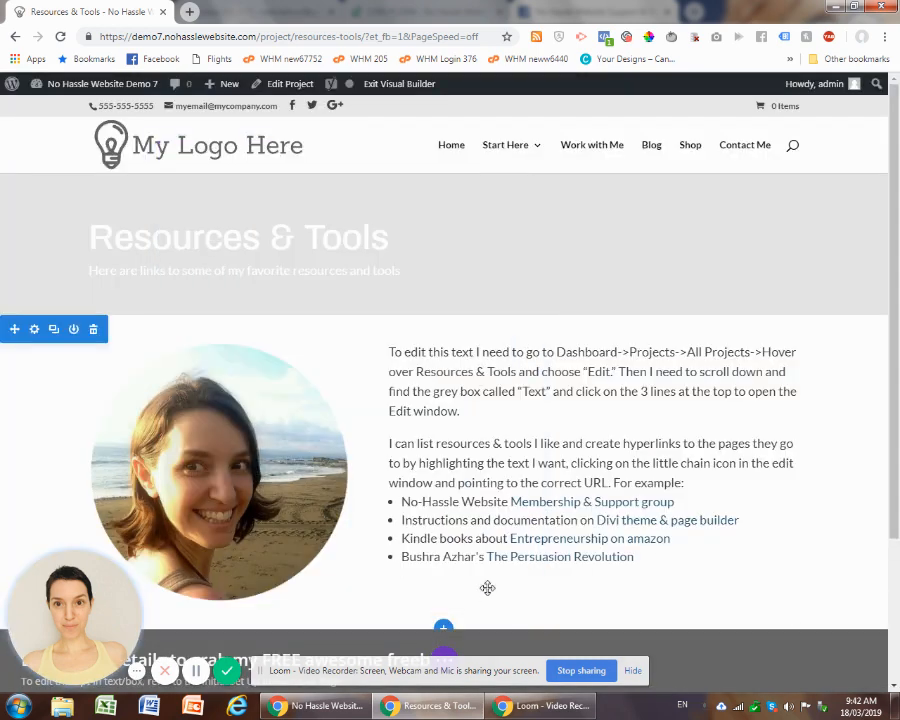
left_click(443, 662)
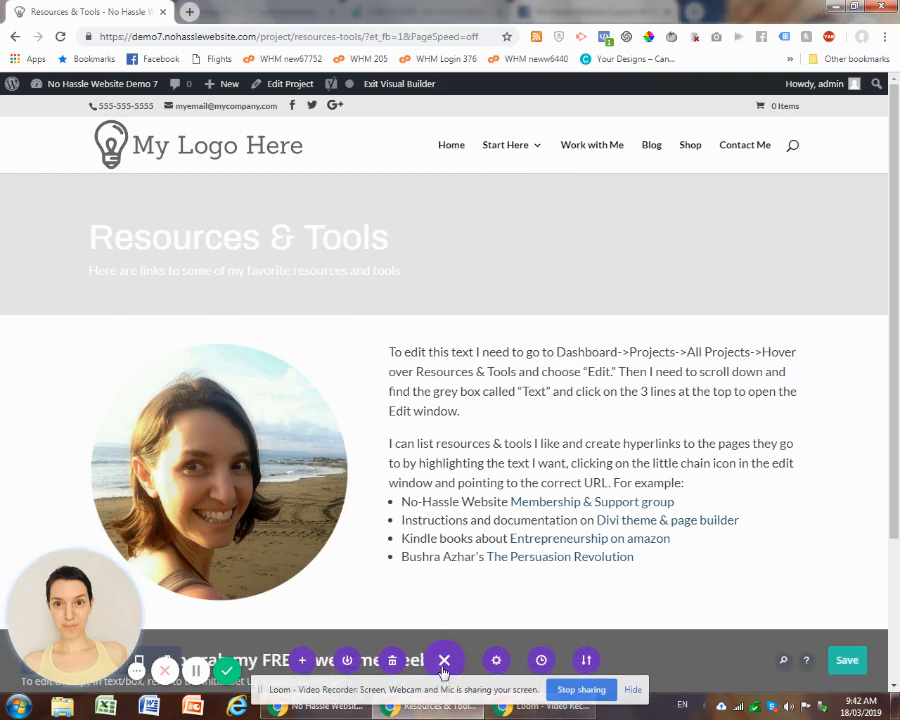
left_click(848, 663)
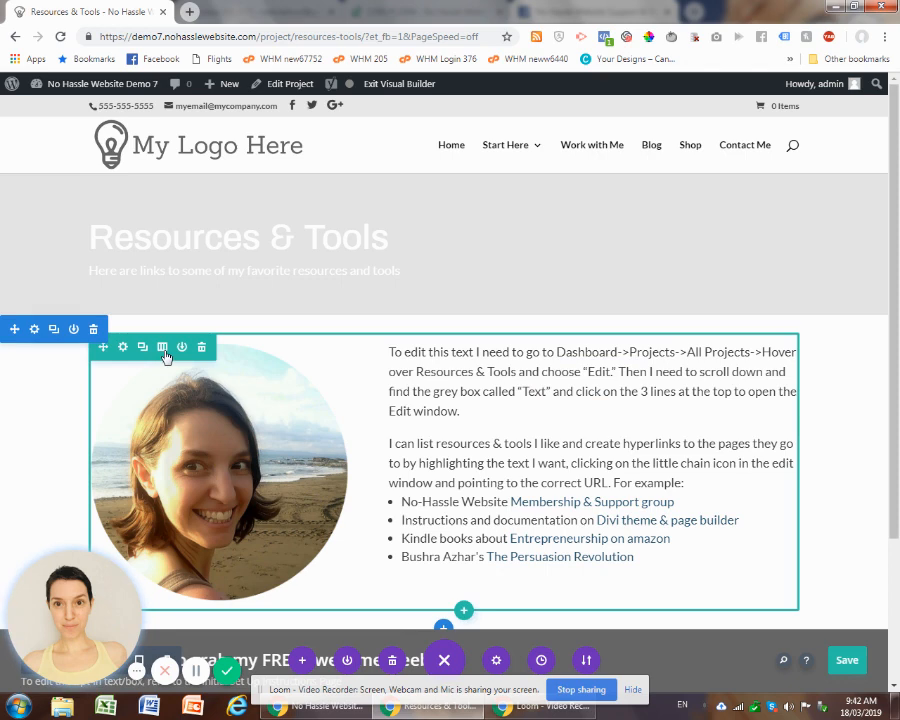
Add a single-column row below the image and text row and insert a Text module into it.
scroll(416, 412, "down", 2)
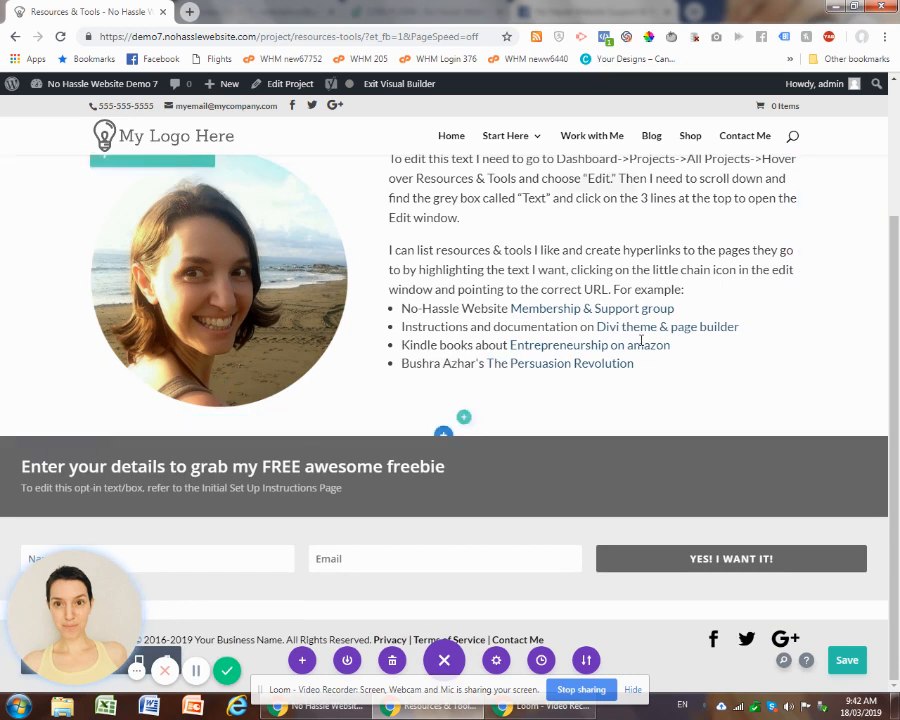
left_click(464, 418)
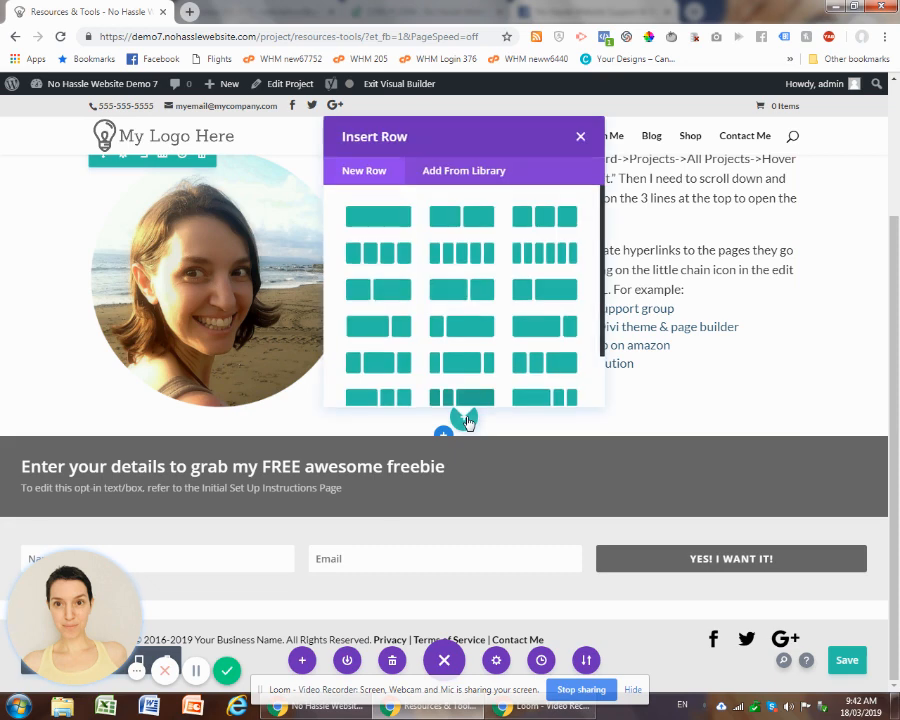
left_click(382, 222)
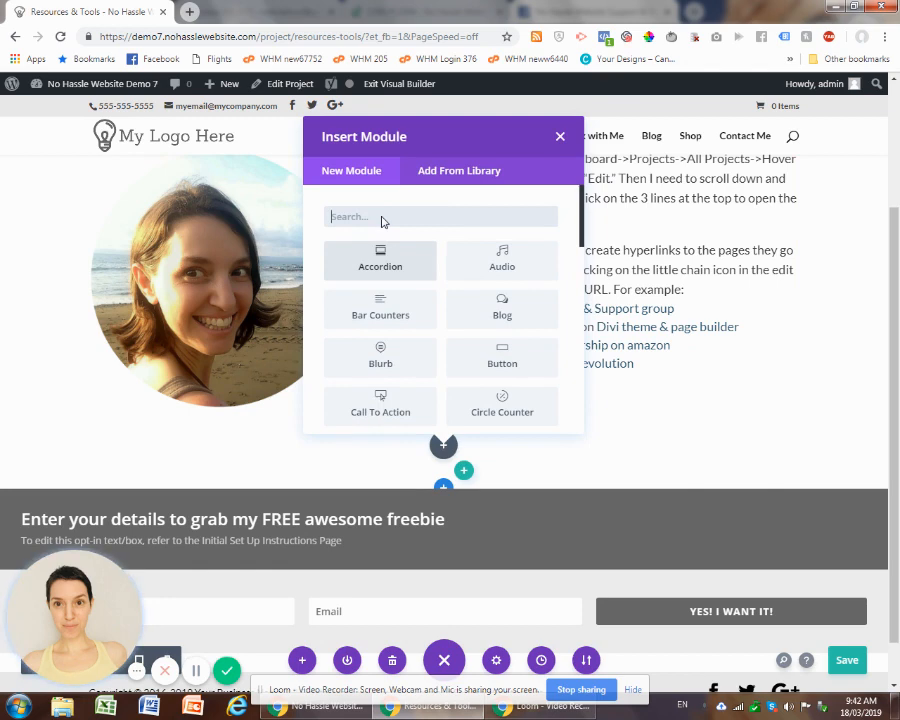
type("text")
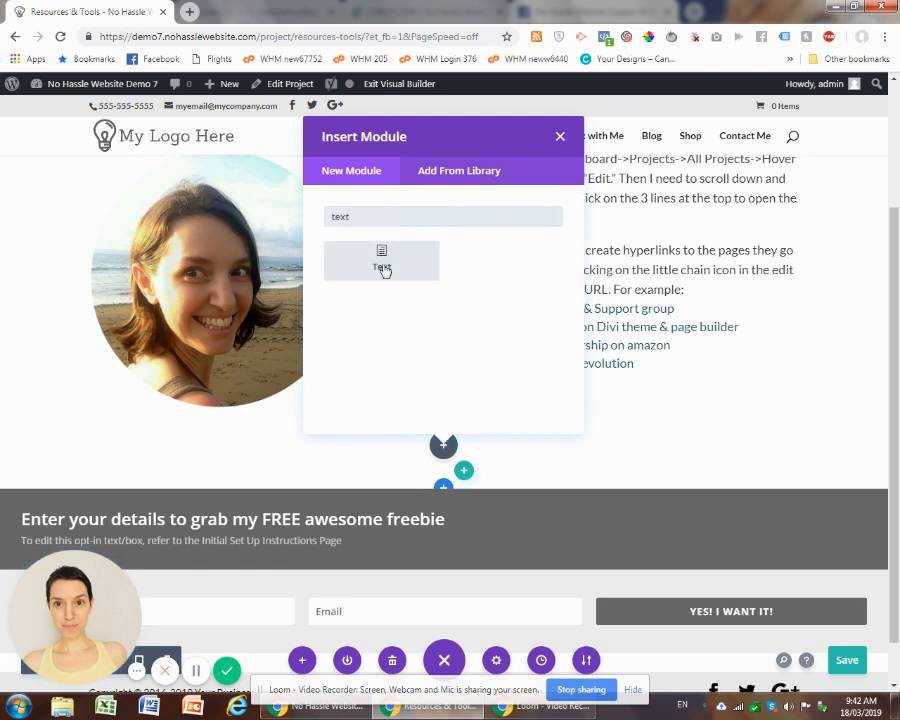
left_click(383, 268)
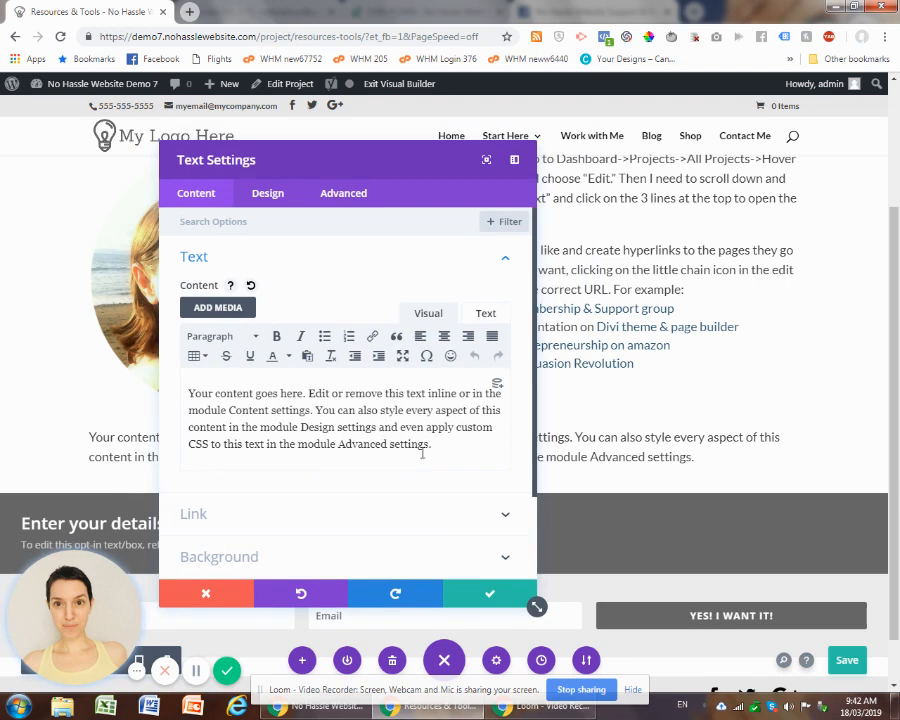
Uncover the page beside the new Text module's settings and view the module's design options.
left_click_drag(293, 167, 578, 169)
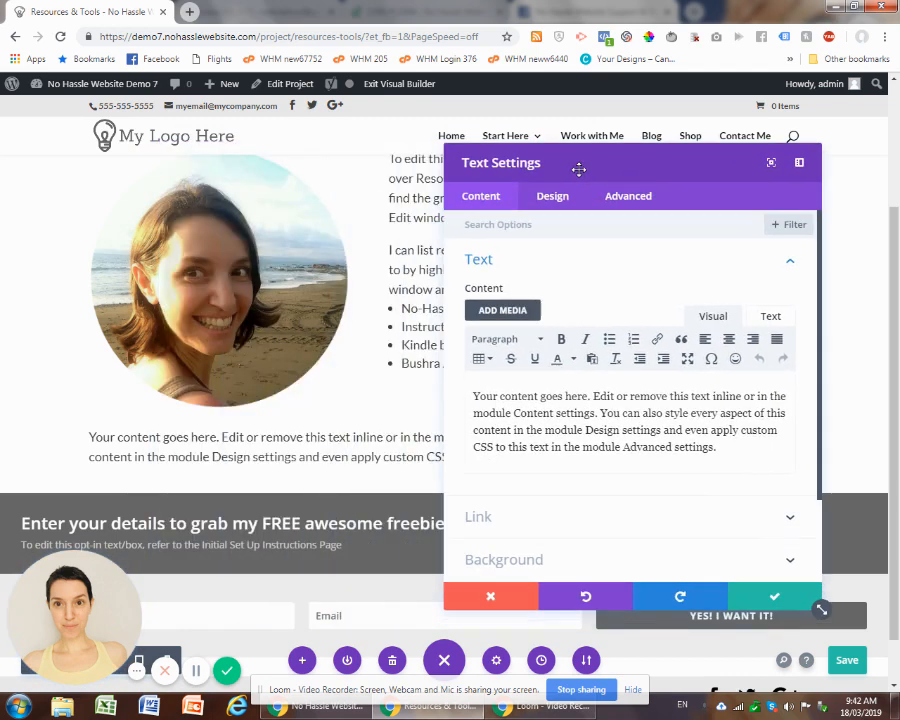
left_click_drag(474, 396, 673, 447)
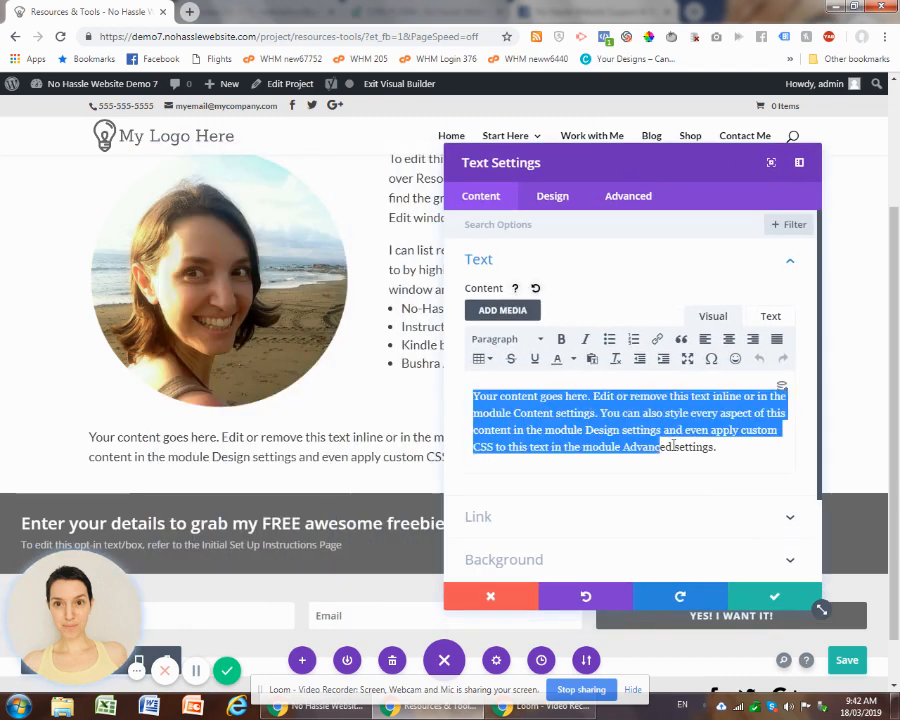
left_click(672, 449)
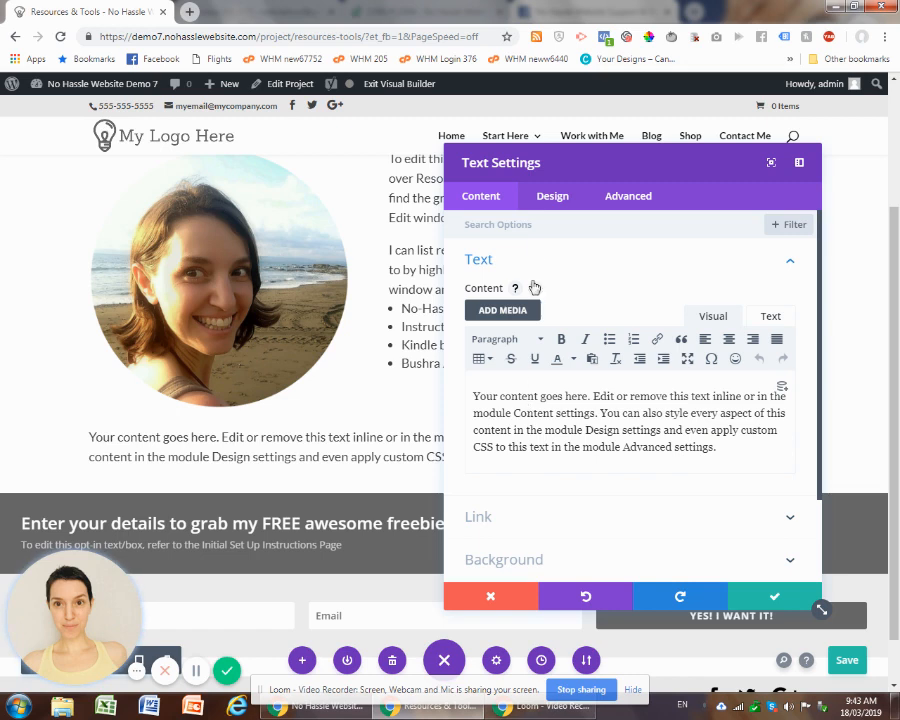
left_click(551, 199)
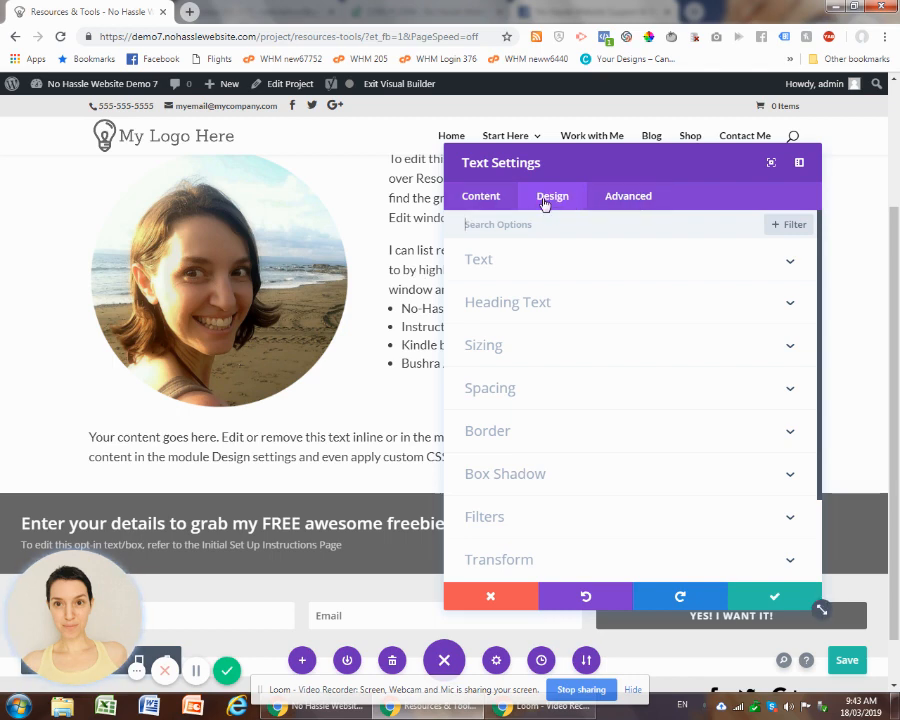
Set the new Text module's text color to the red swatch and its text size to 29px, and save the module.
left_click(489, 265)
left_click(558, 526)
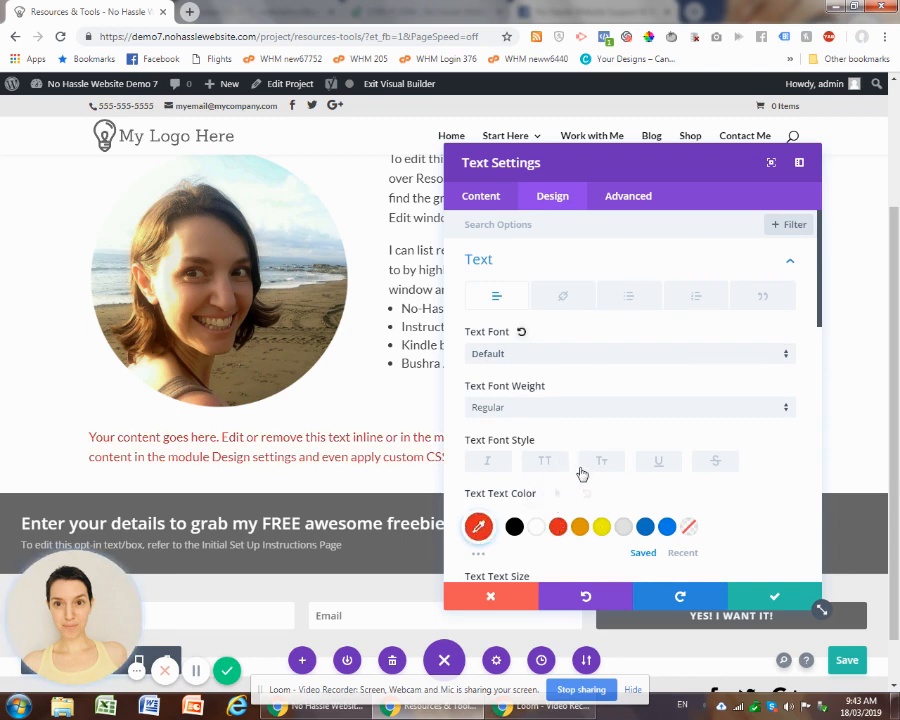
scroll(608, 502, "down", 2)
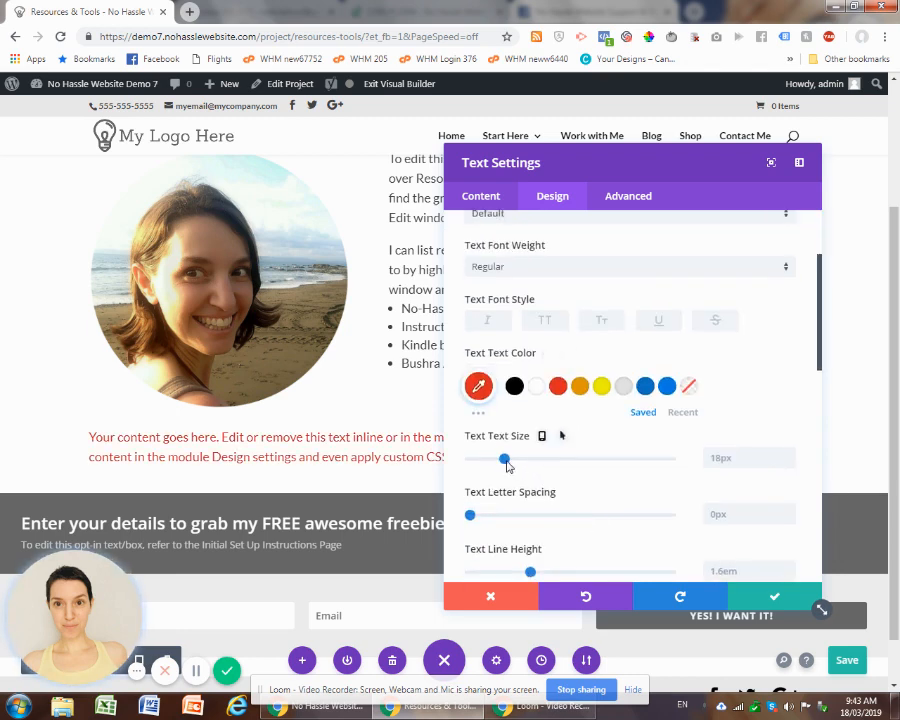
left_click_drag(507, 462, 528, 462)
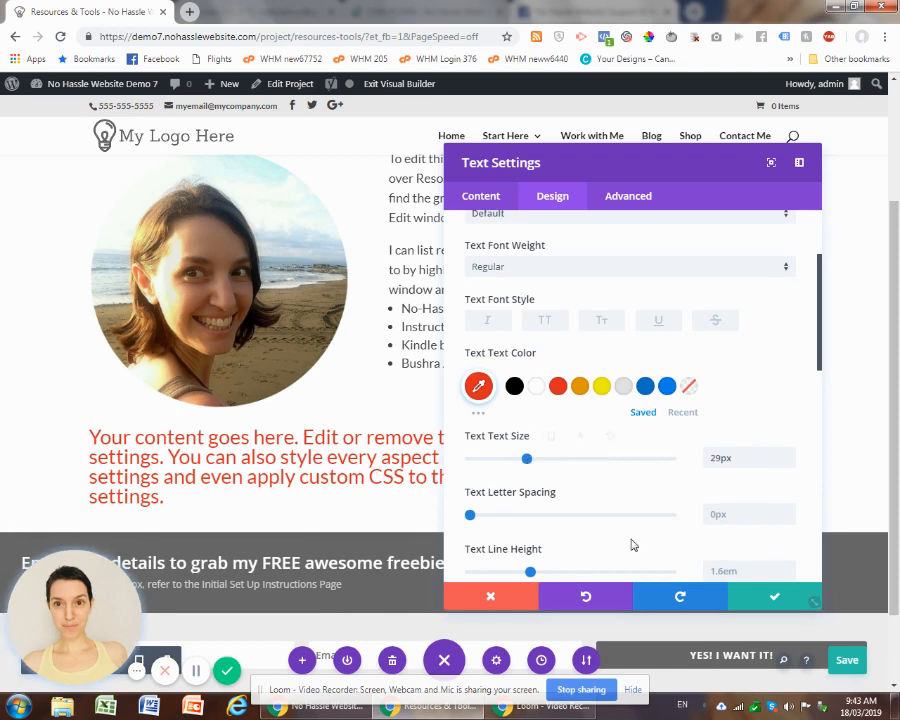
left_click(771, 600)
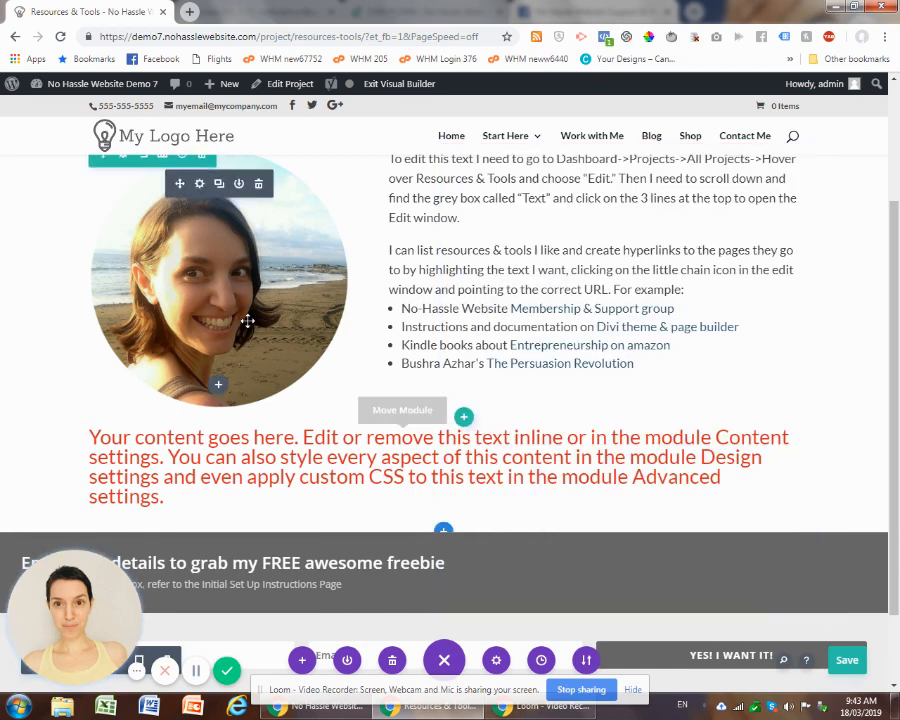
Set the portrait Image module's animation style to Slide after previewing Fade, and save the module.
scroll(246, 320, "up", 1)
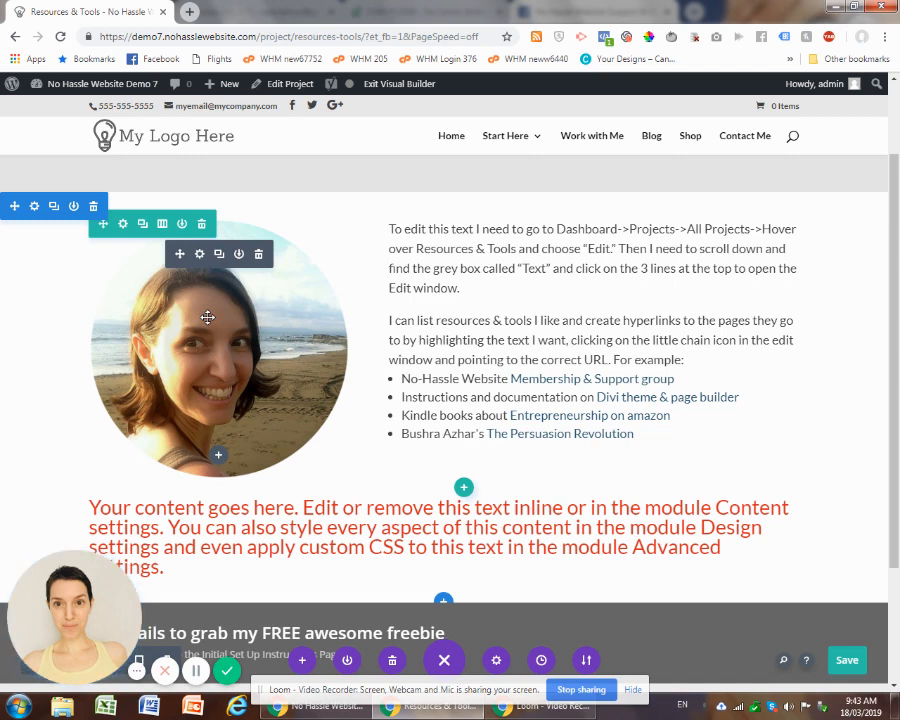
left_click(200, 257)
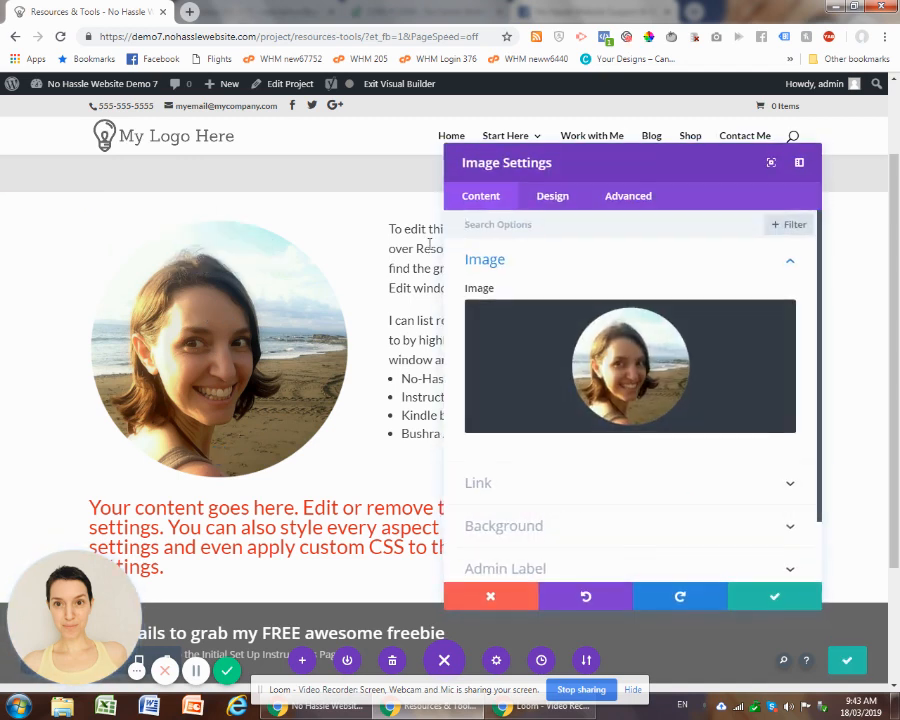
left_click(555, 199)
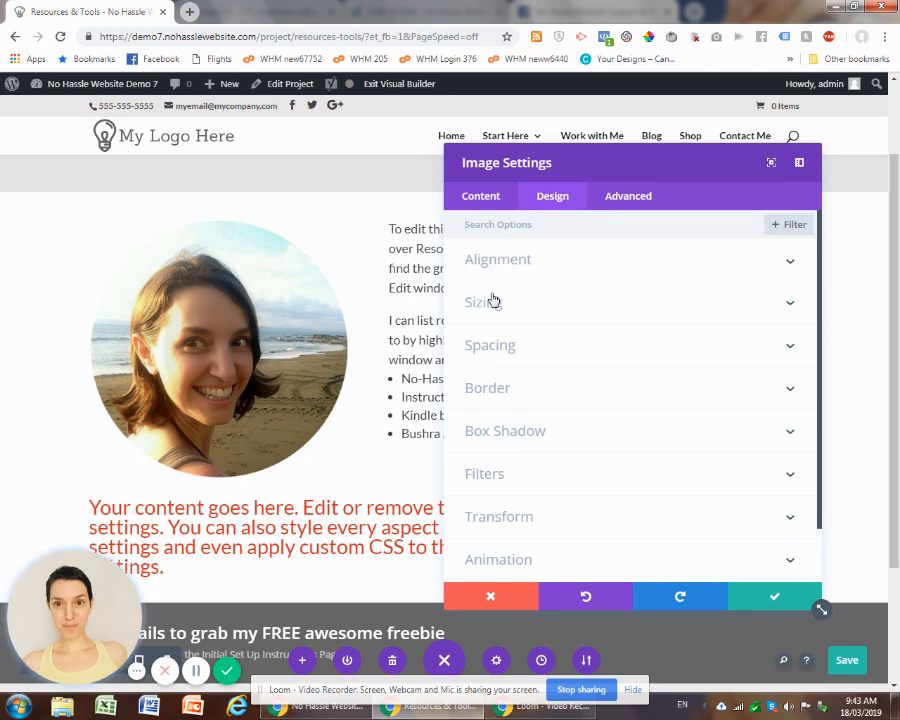
scroll(504, 425, "down", 1)
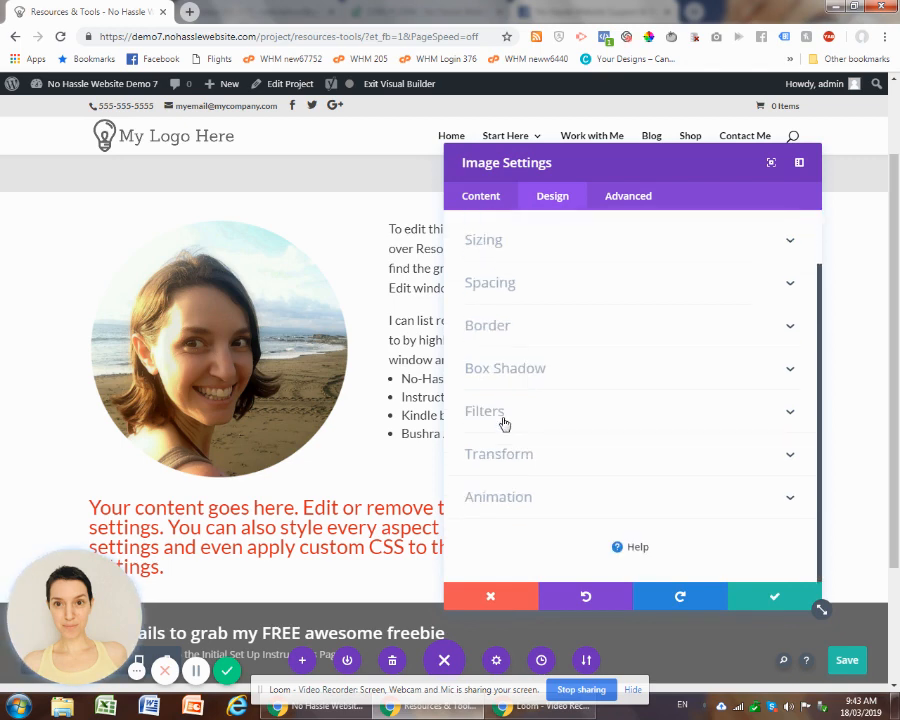
left_click(512, 496)
left_click(598, 422)
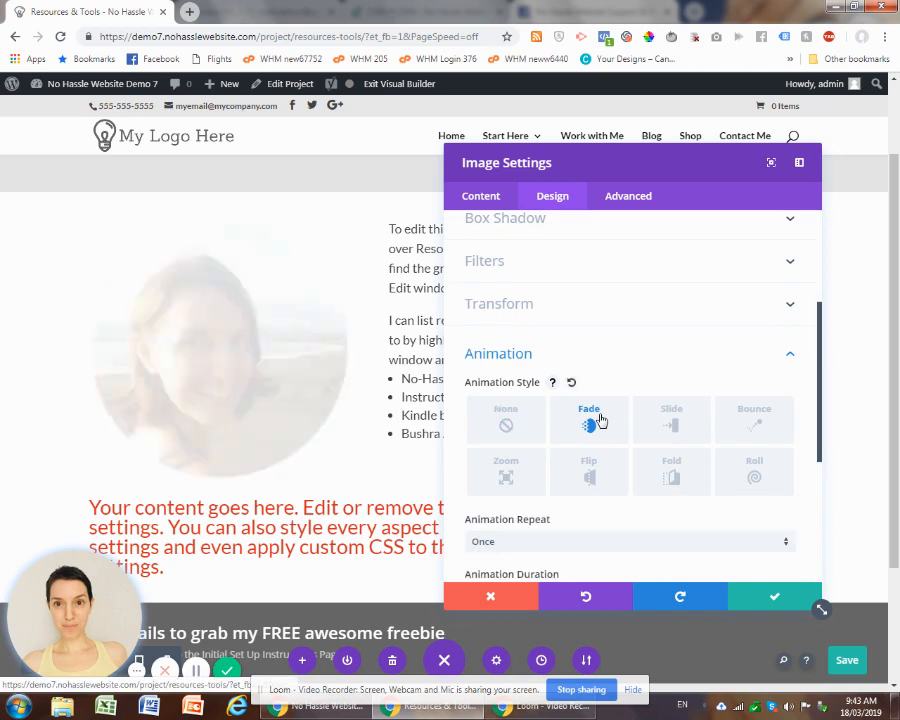
left_click(685, 427)
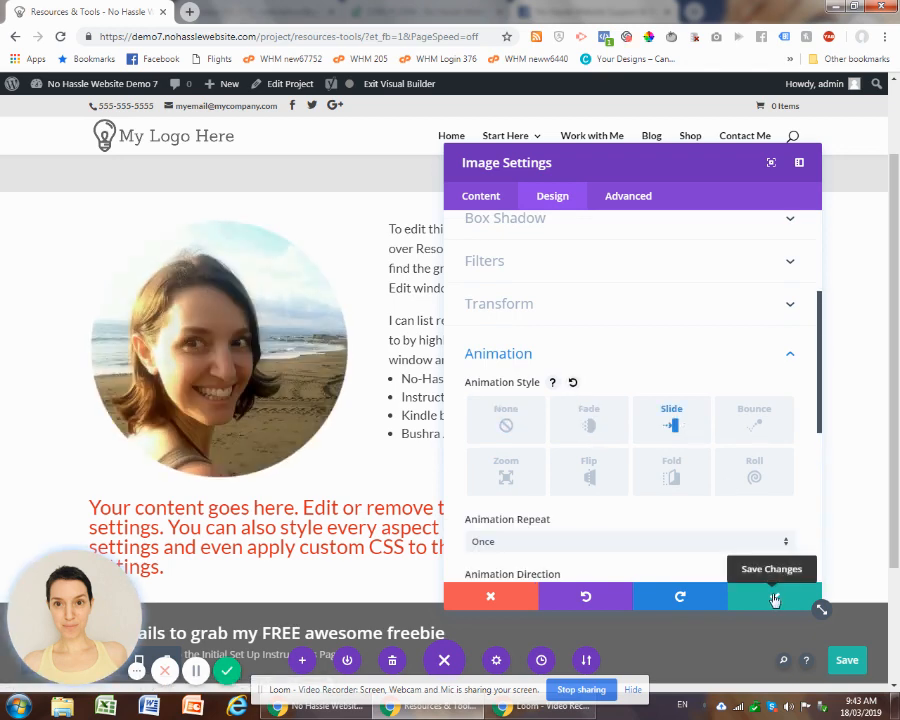
left_click(775, 599)
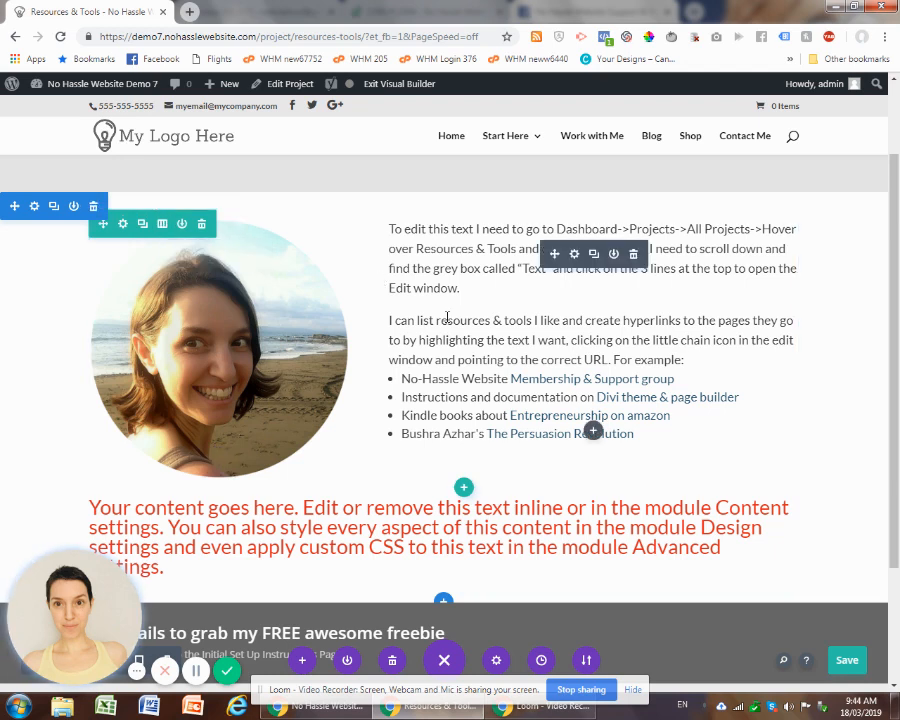
Review the design options and text content of the Text module beside the portrait, and close its settings without saving.
left_click(575, 260)
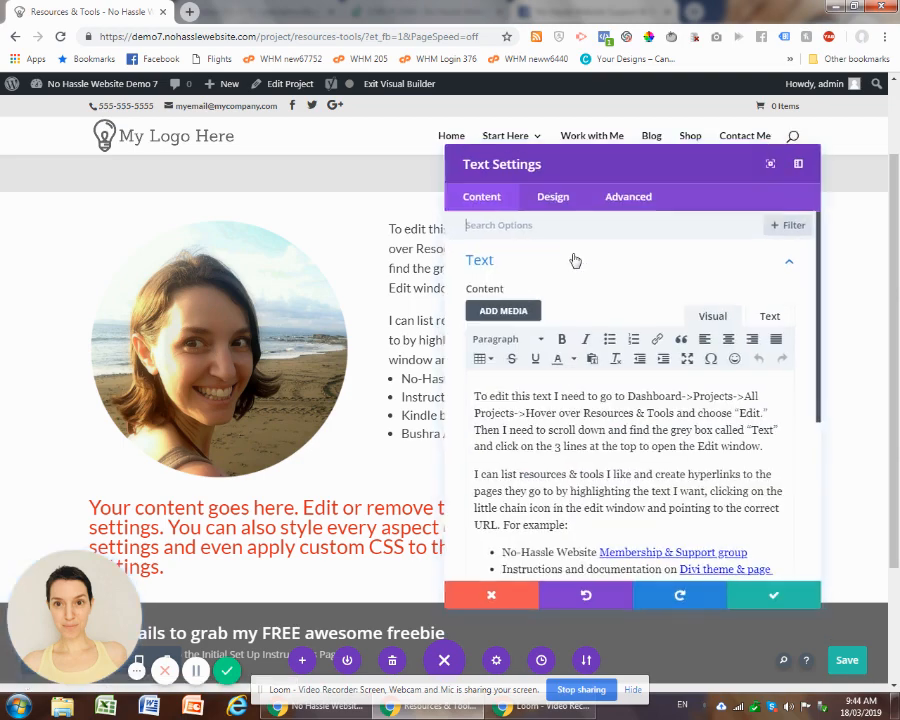
left_click(552, 197)
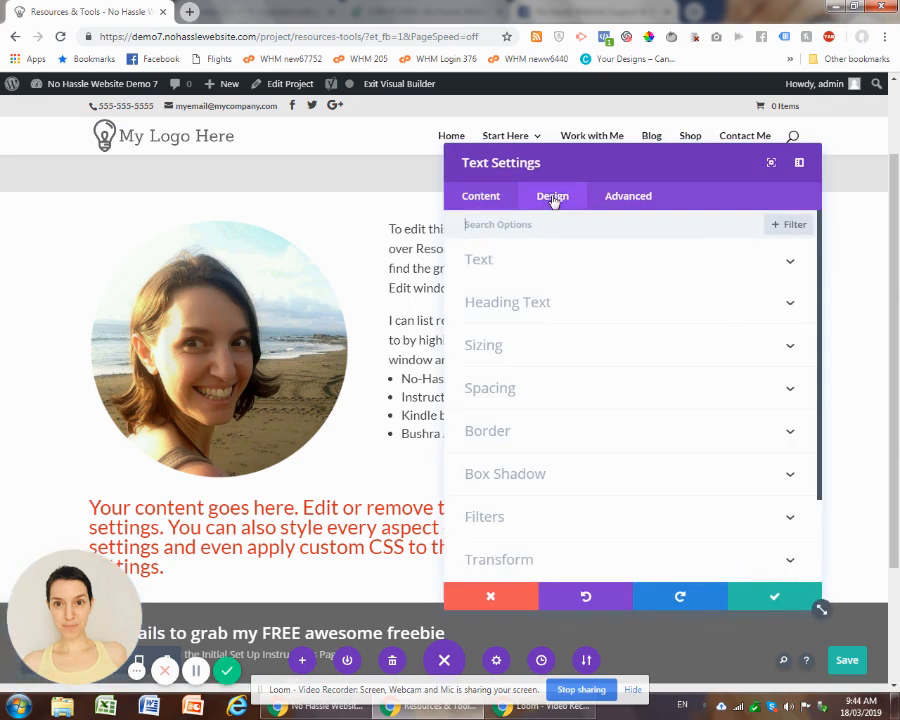
left_click(466, 196)
scroll(532, 410, "down", 3)
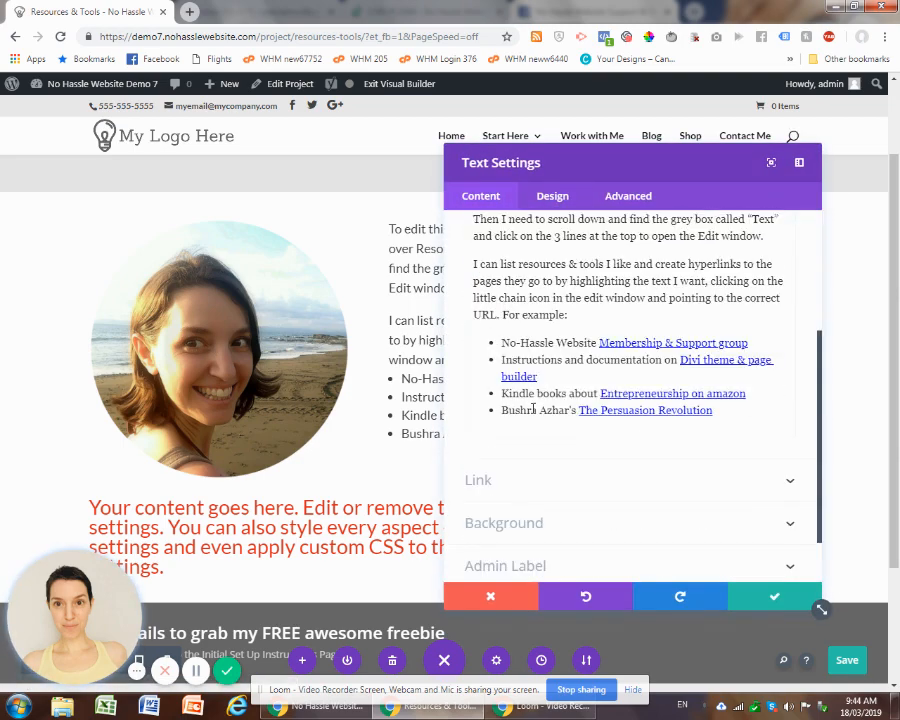
scroll(532, 410, "up", 4)
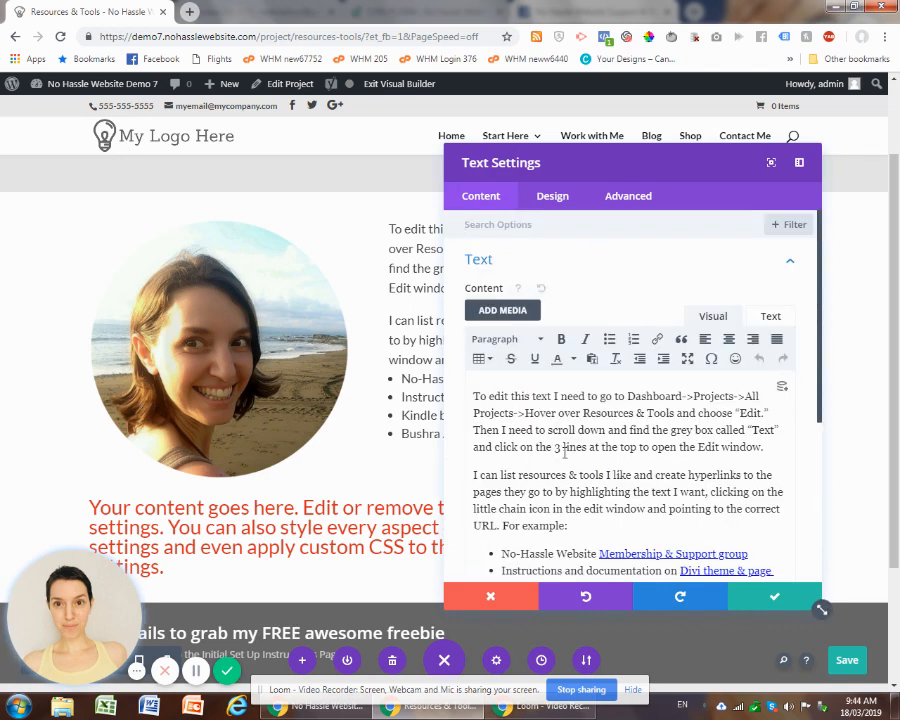
left_click(492, 598)
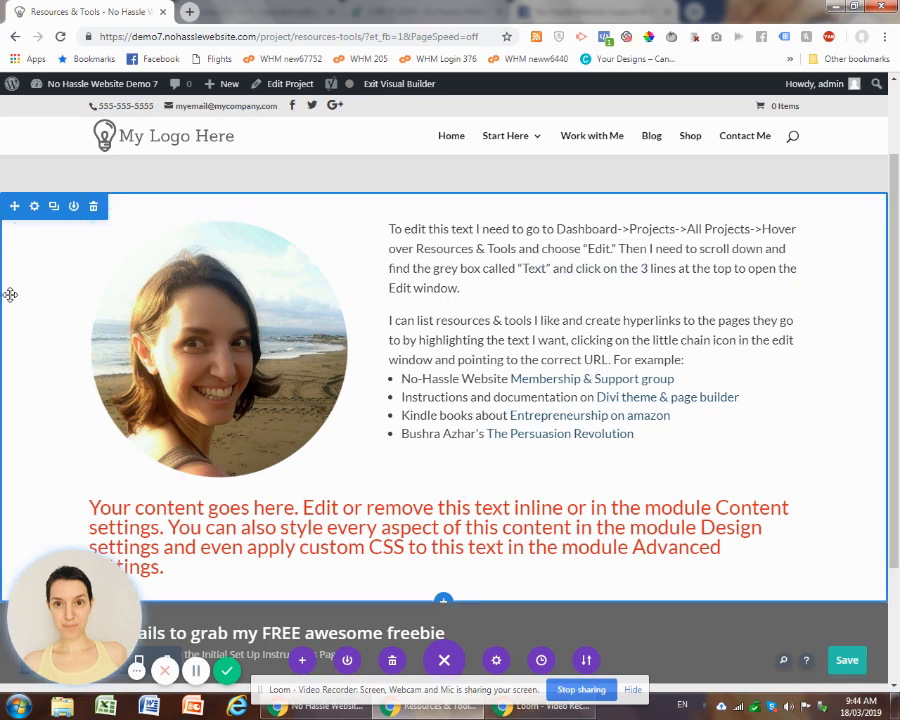
Delete the whole section holding the portrait and text modules, and undo the deletion.
left_click(93, 206)
key("ctrl+z")
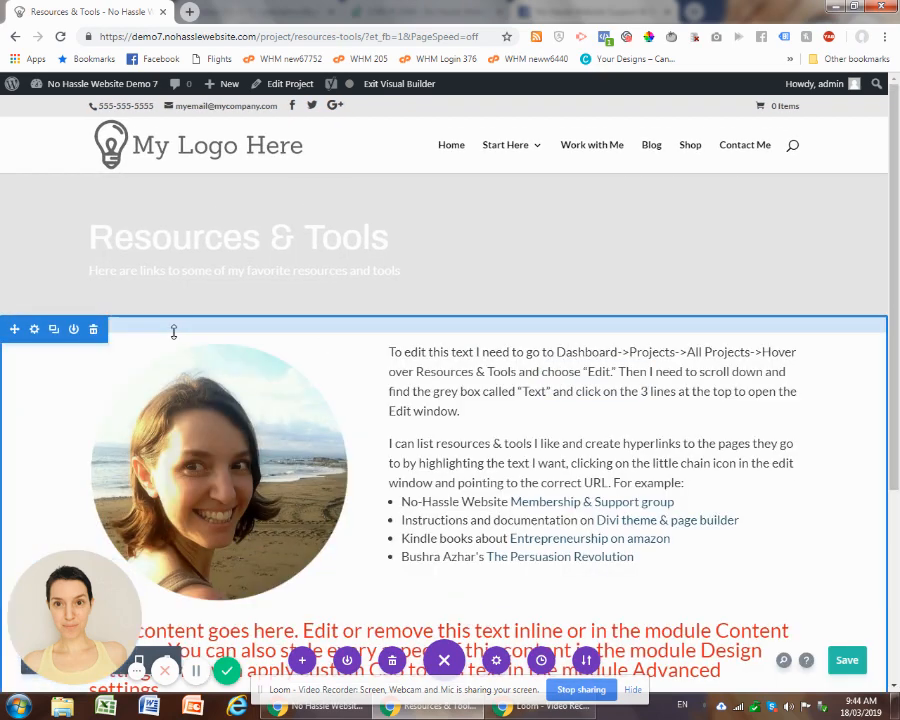
Give the section holding the portrait and text modules the orange background color #e09900.
scroll(174, 333, "down", 1)
scroll(174, 333, "down", 2)
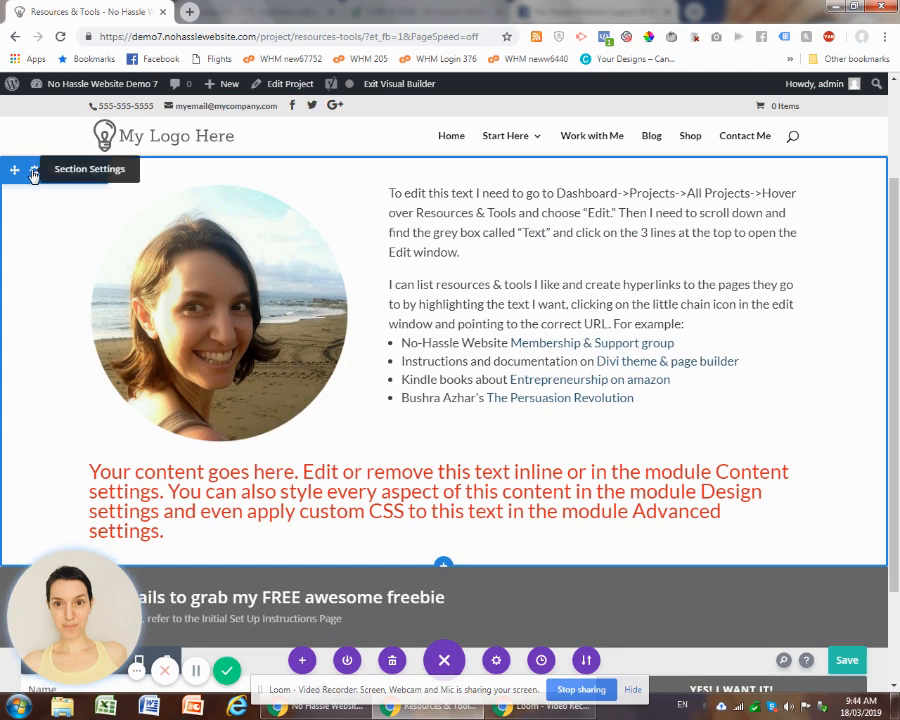
left_click(33, 172)
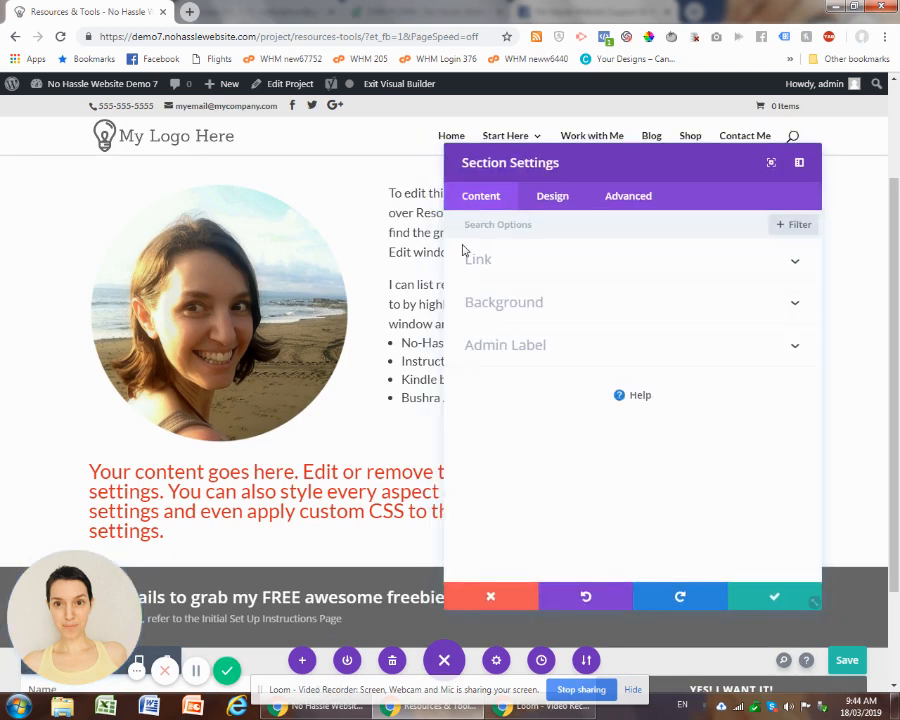
left_click(521, 312)
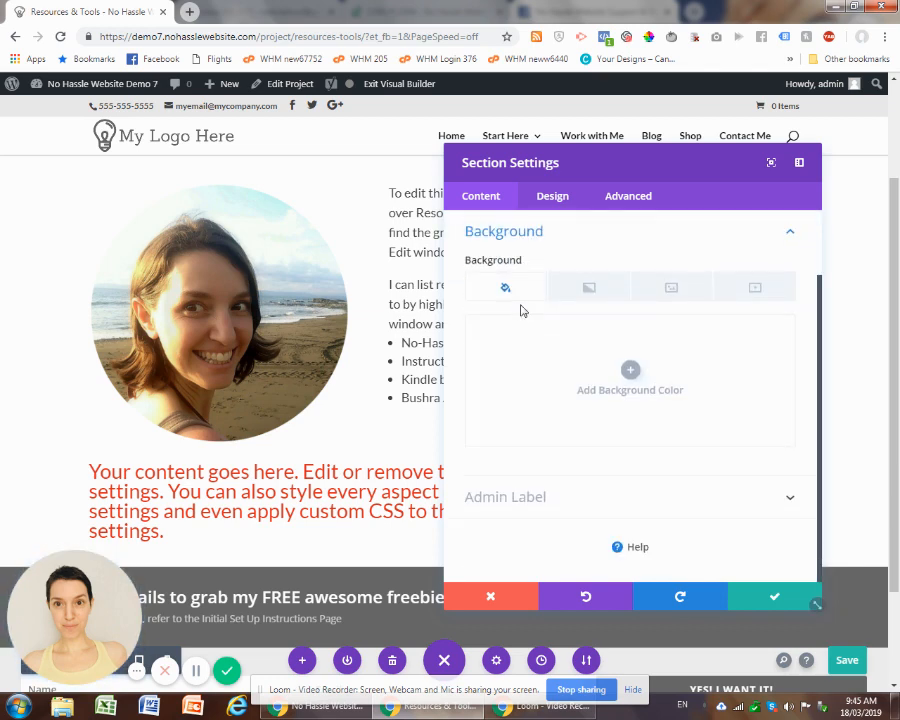
left_click(633, 374)
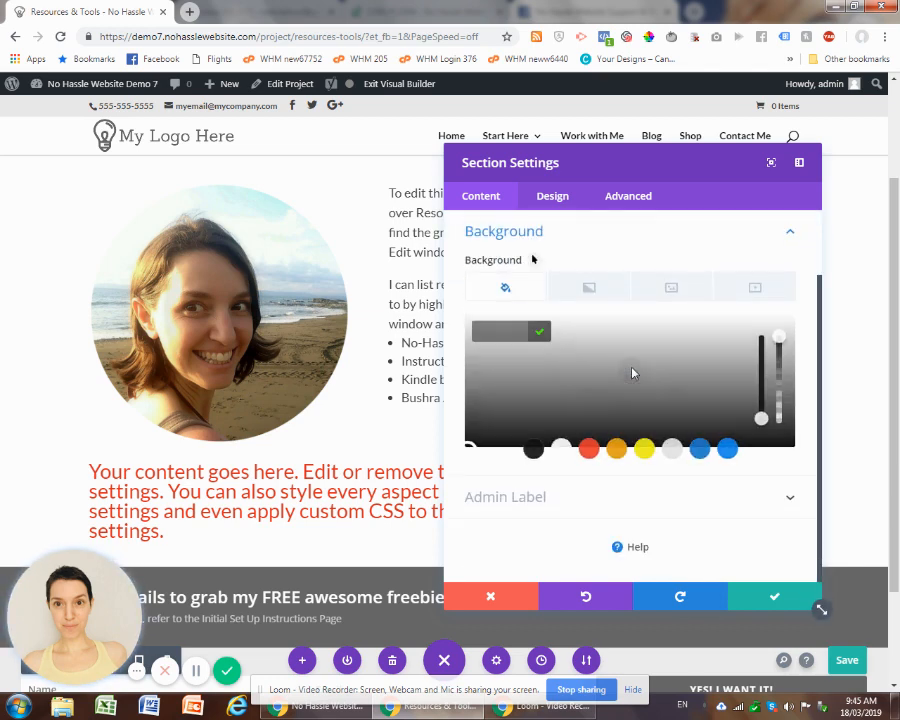
left_click(619, 452)
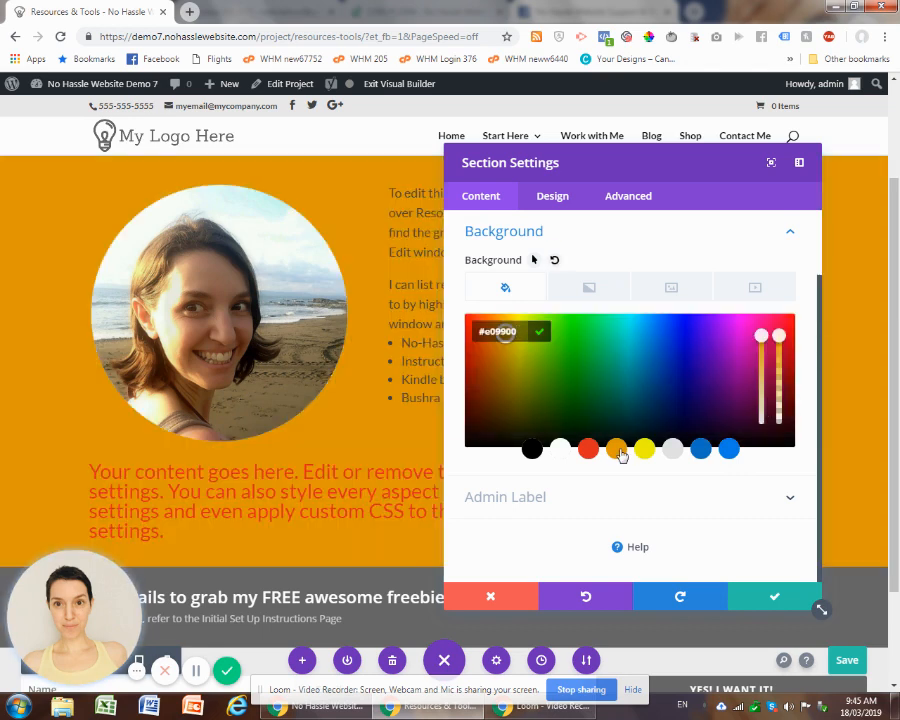
Add the outdoor business meeting photo from the media library as the section's background image, and save the section and the page.
left_click(673, 289)
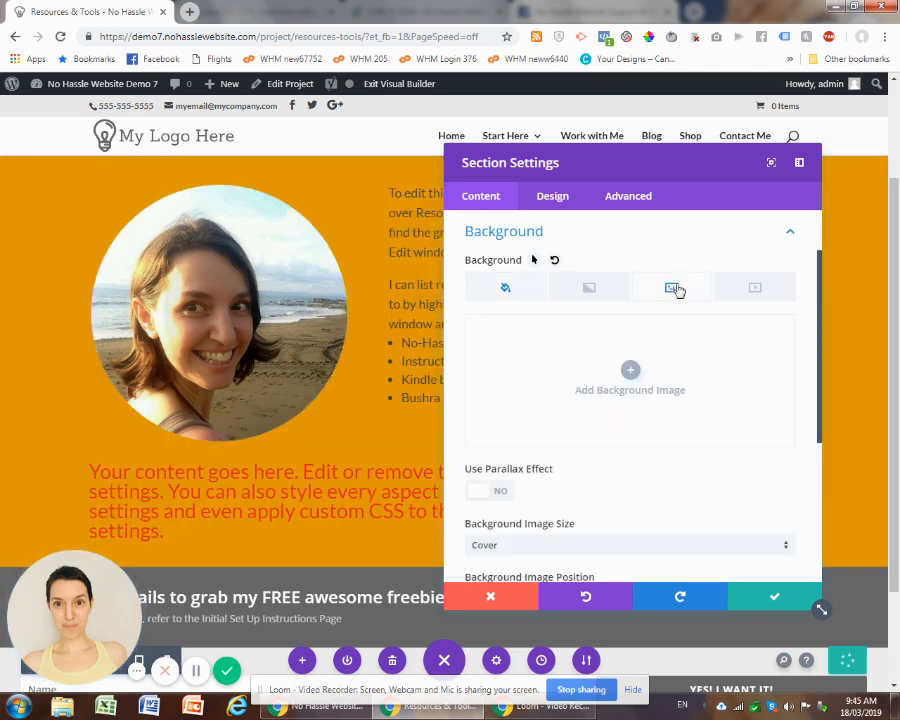
left_click(631, 373)
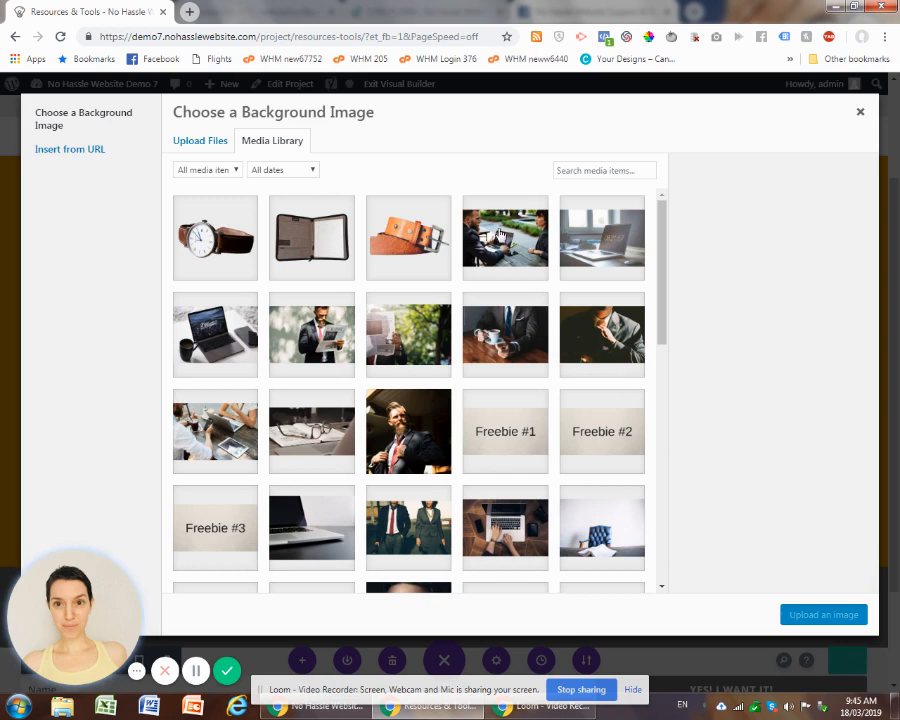
left_click(500, 234)
left_click(818, 615)
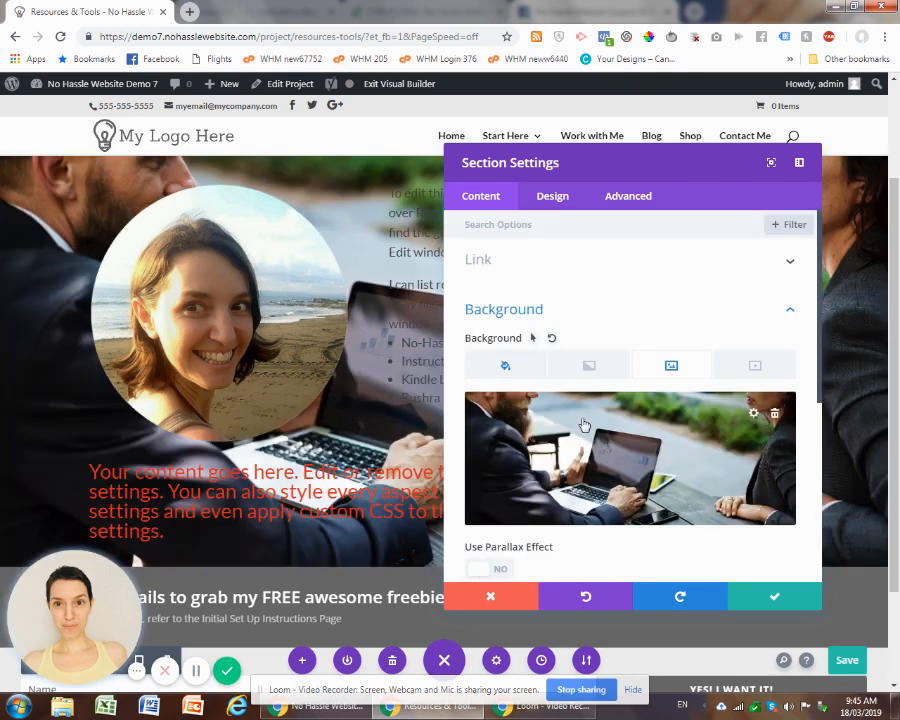
left_click(775, 600)
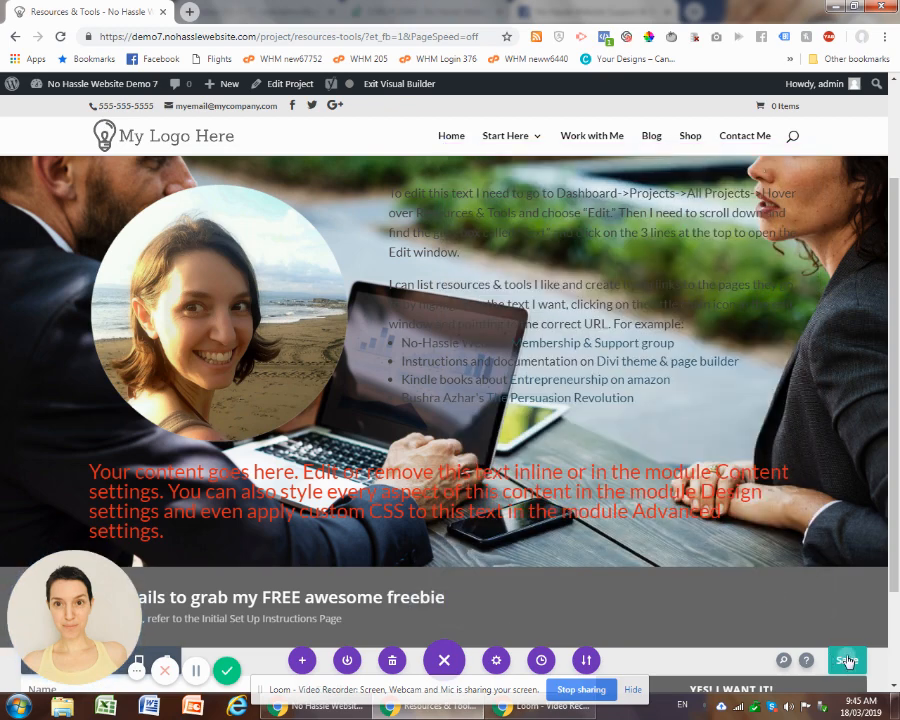
left_click(847, 660)
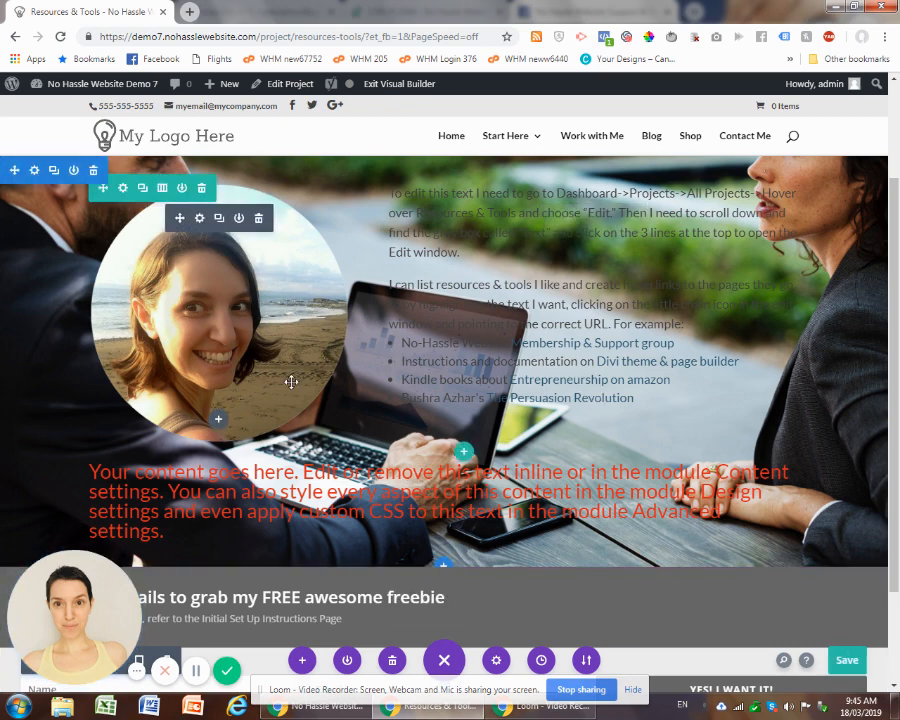
Add a new fullwidth section between the section with the background photo and the freebie opt-in section.
scroll(290, 381, "down", 2)
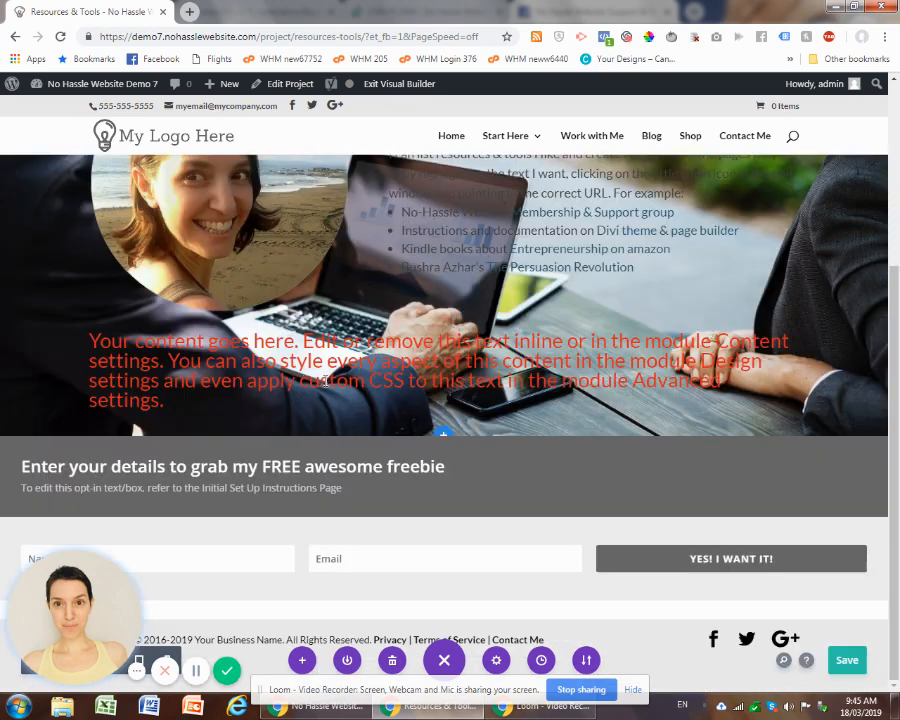
scroll(144, 325, "up", 3)
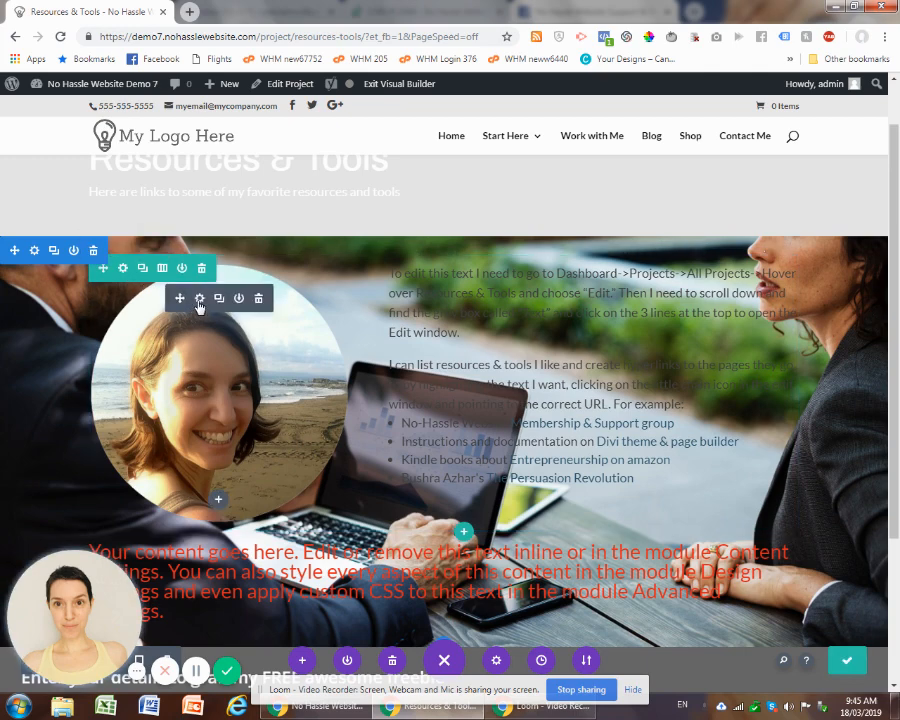
scroll(249, 317, "down", 3)
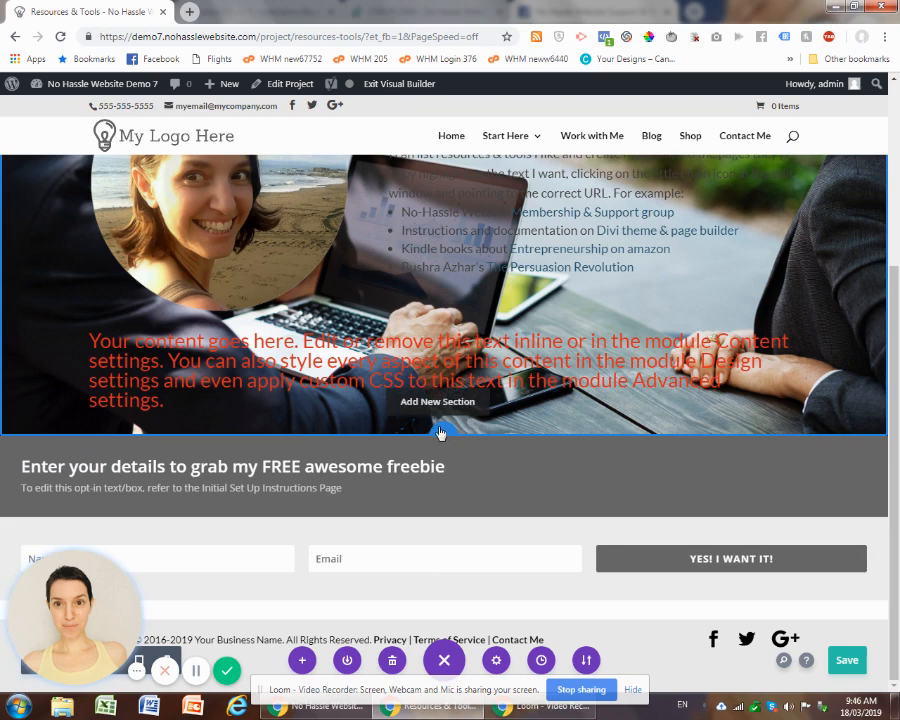
left_click(440, 432)
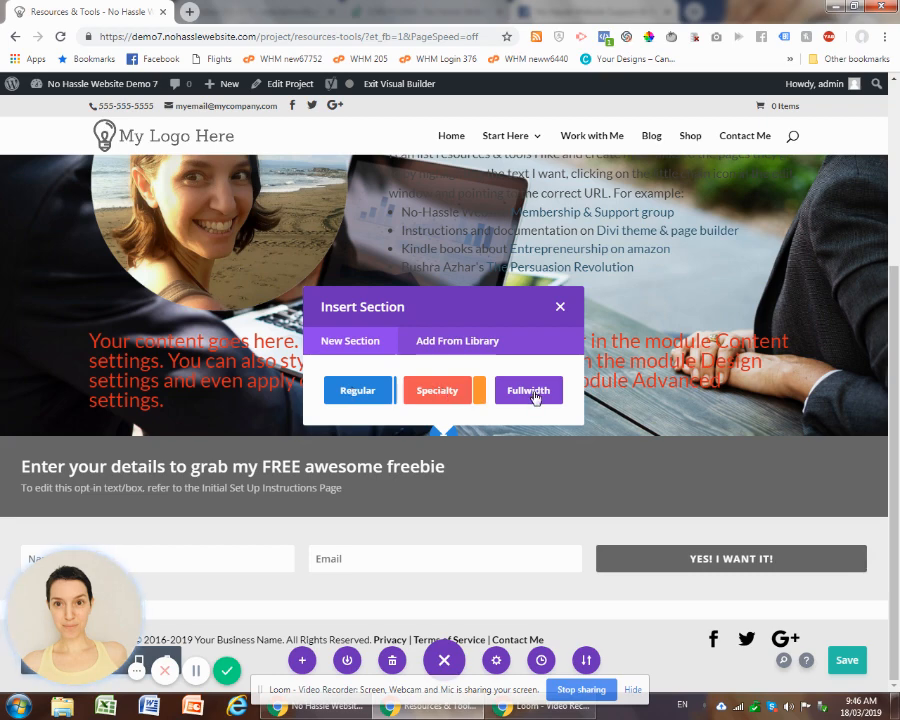
left_click(534, 394)
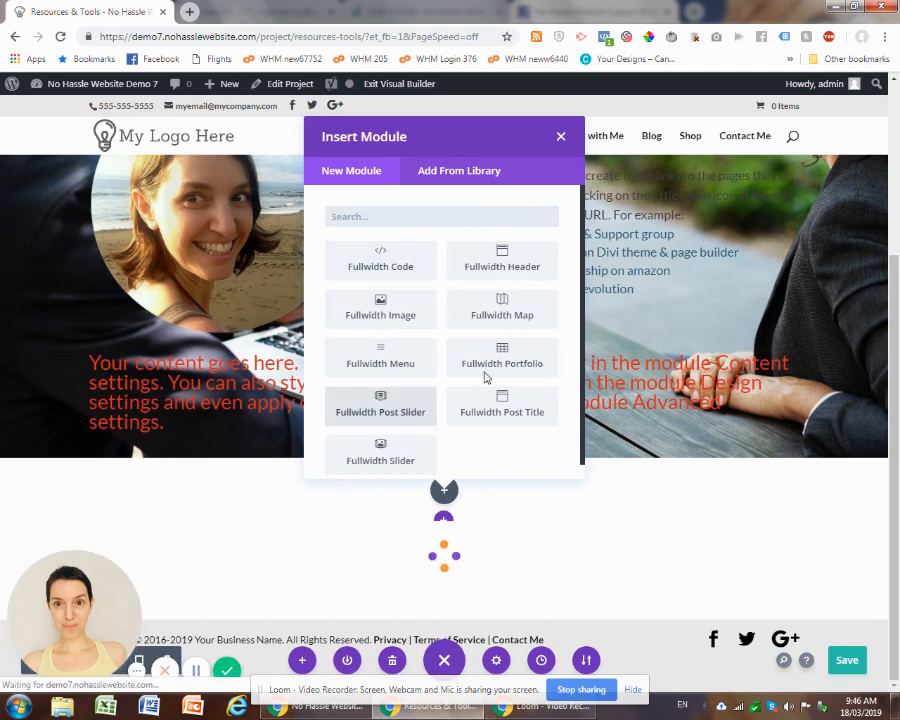
Insert a Fullwidth Code module into the new fullwidth section, leave its content empty, and delete the module.
left_click(386, 268)
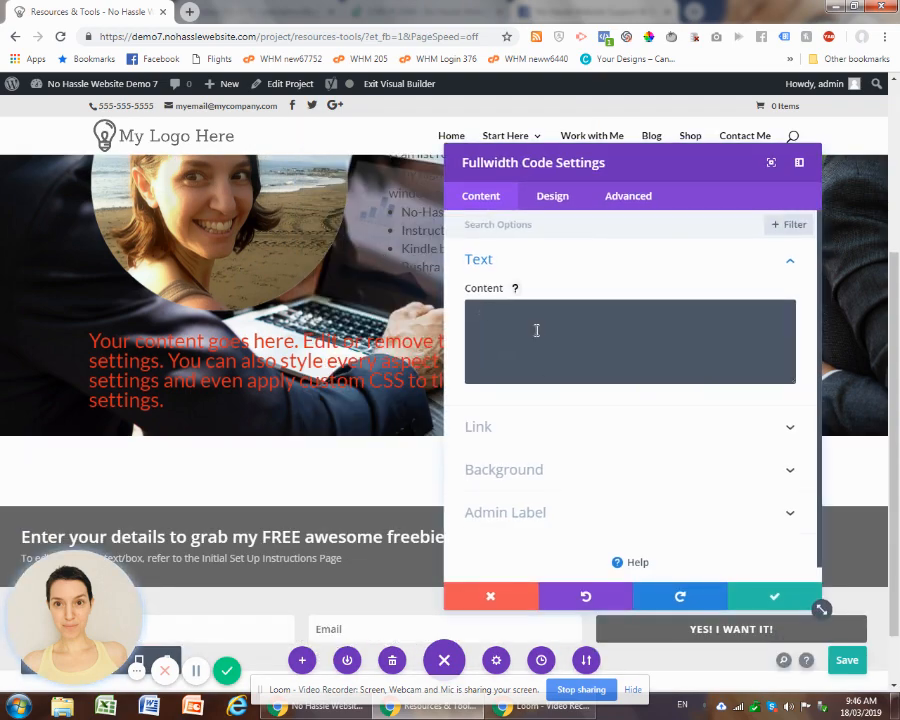
left_click(536, 330)
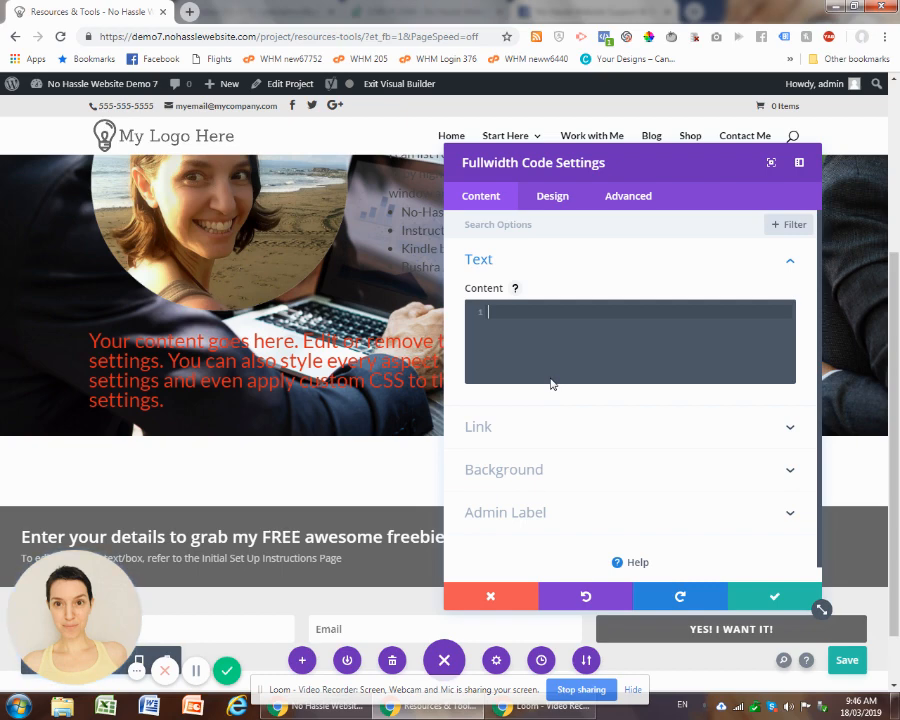
left_click(490, 597)
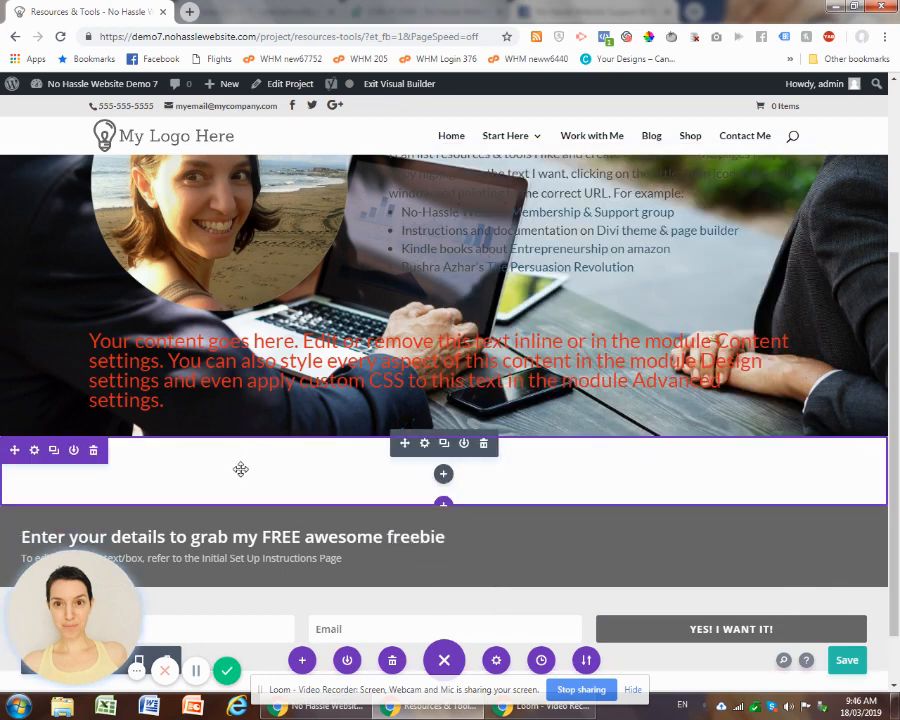
left_click(482, 448)
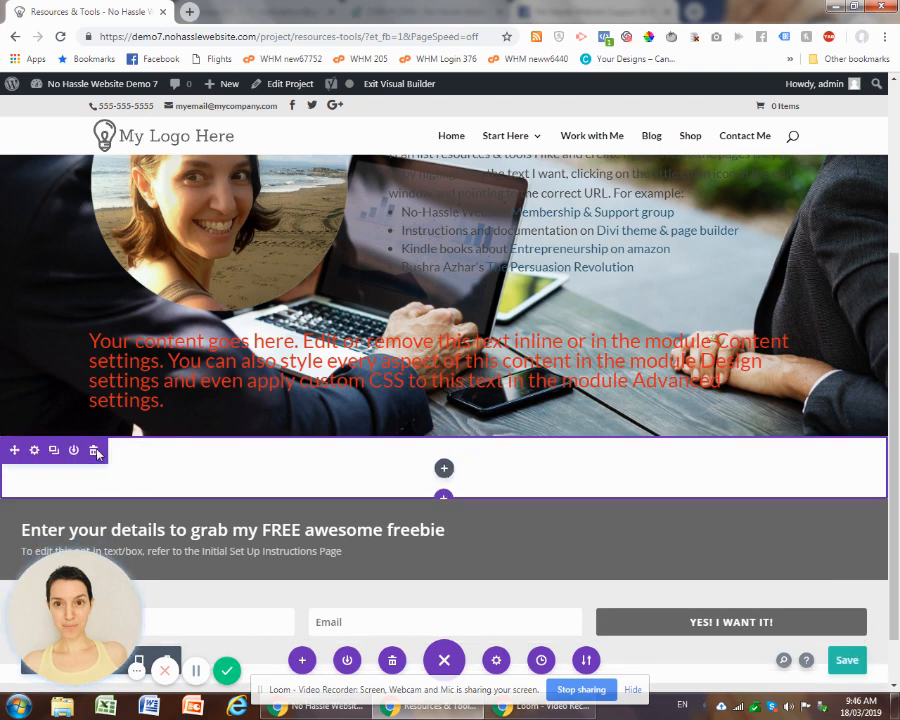
scroll(237, 448, "up", 3)
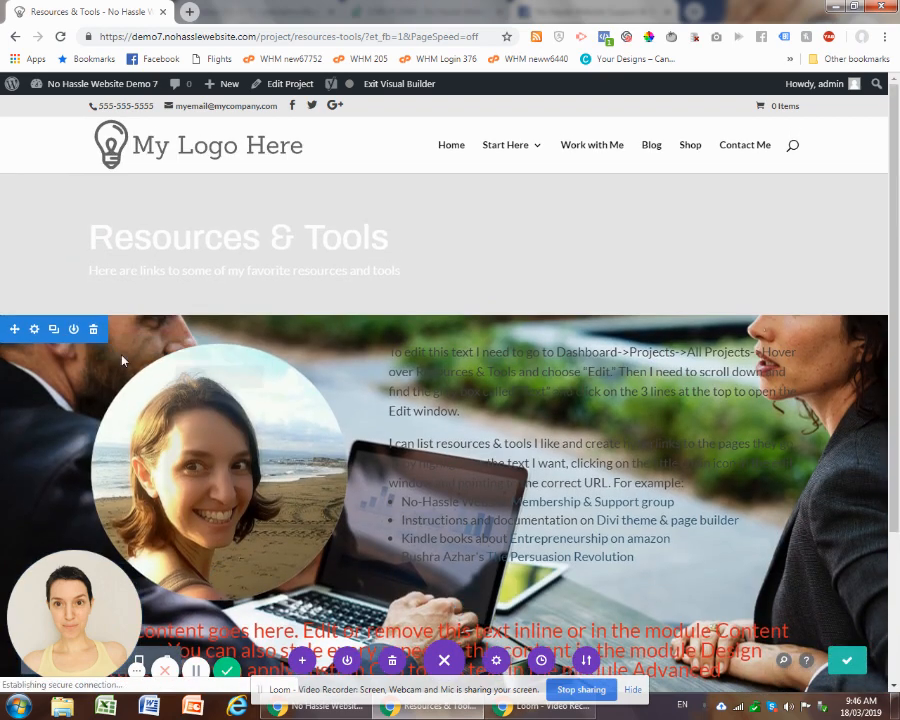
mouse_move(232, 422)
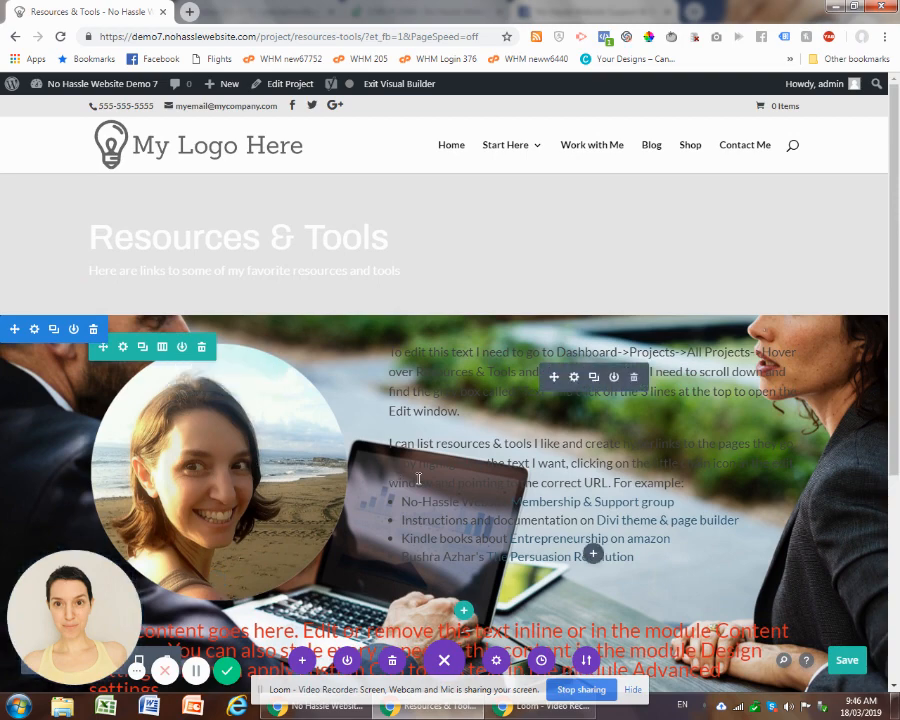
scroll(421, 480, "down", 1)
scroll(421, 480, "down", 2)
scroll(418, 476, "up", 1)
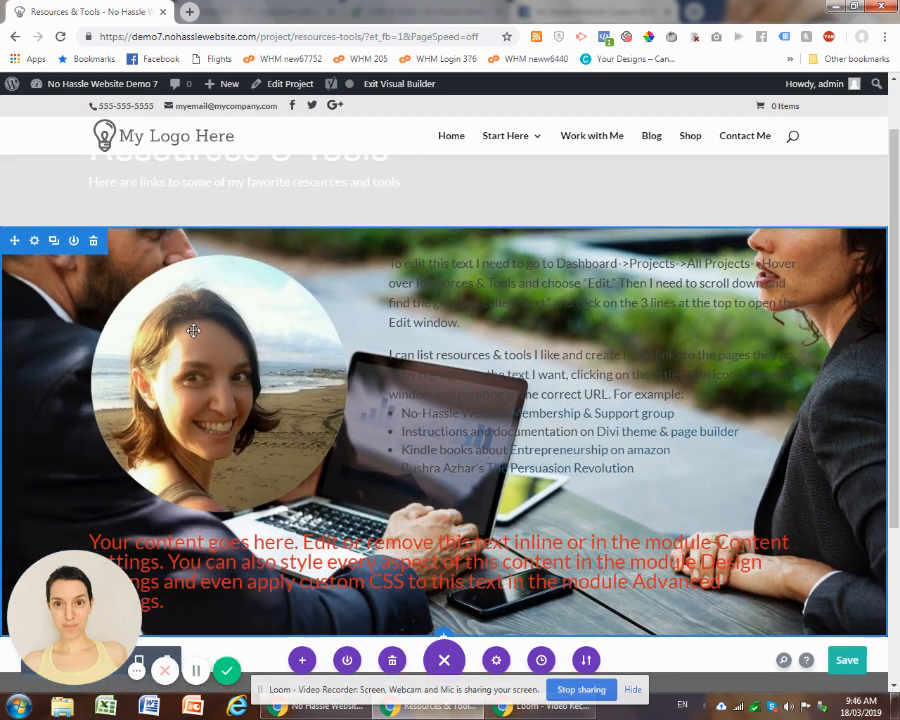
mouse_move(136, 274)
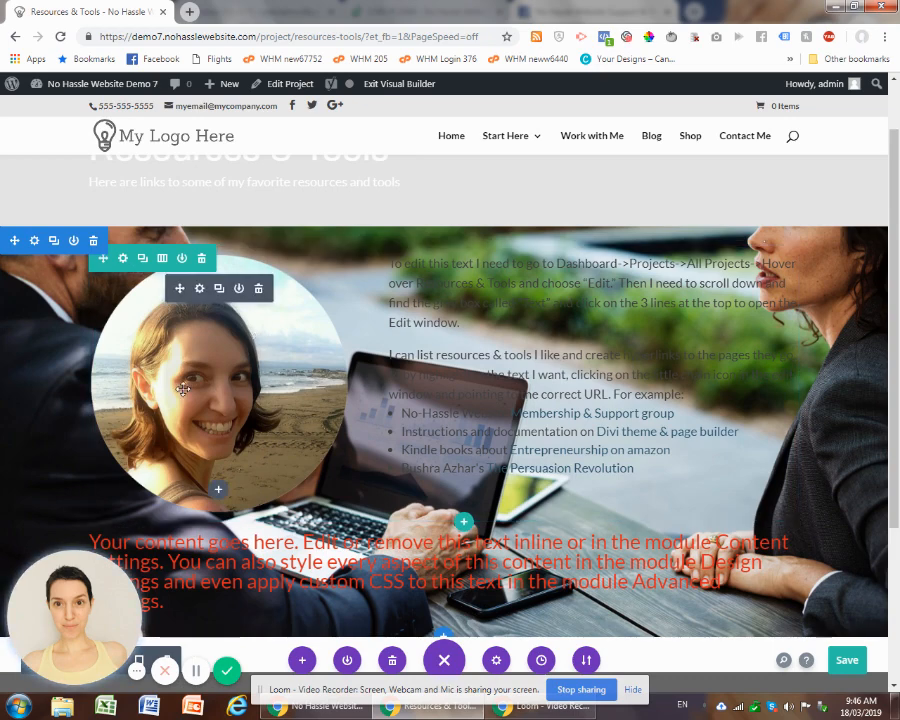